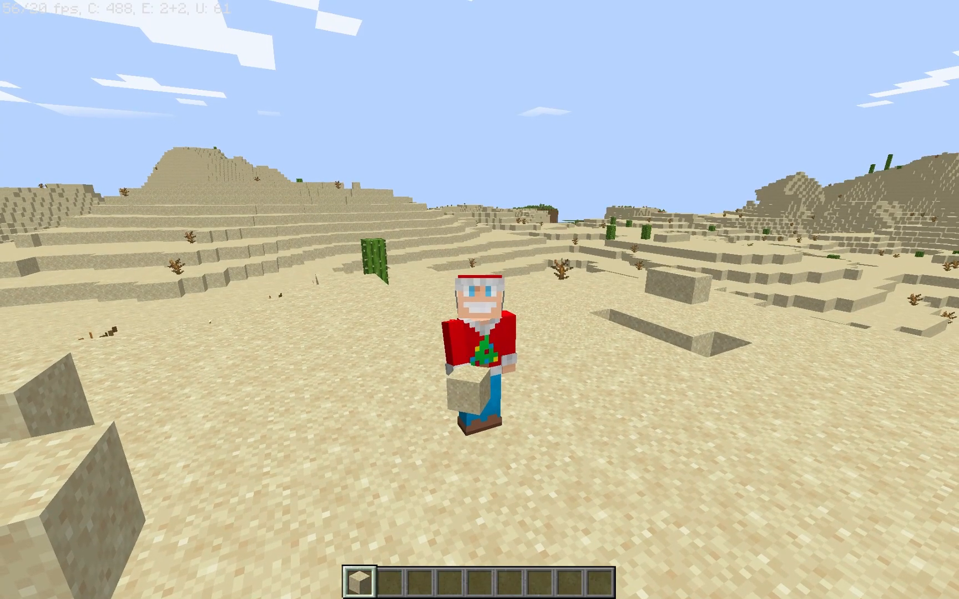
Switch from Minecraft to the desktop and check the Windows version information with winver
key("alt+Tab")
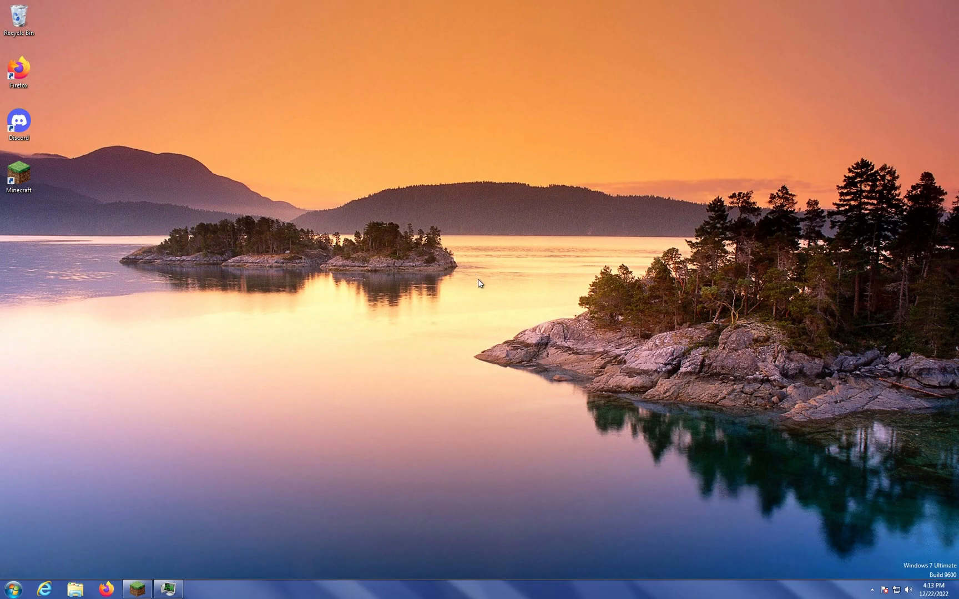
left_click_drag(664, 131, 561, 214)
key("super+r")
type("winver")
key("Return")
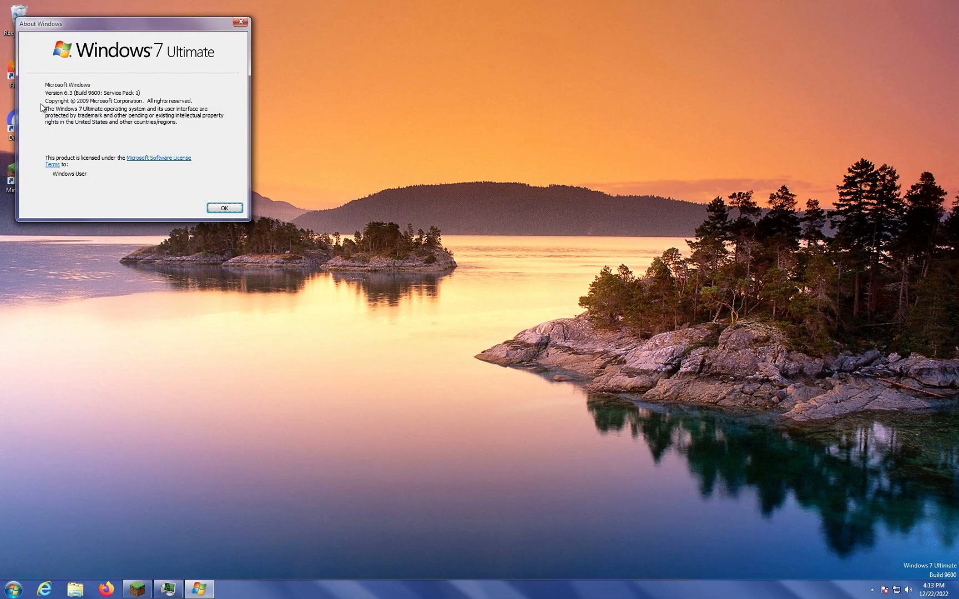
left_click(240, 23)
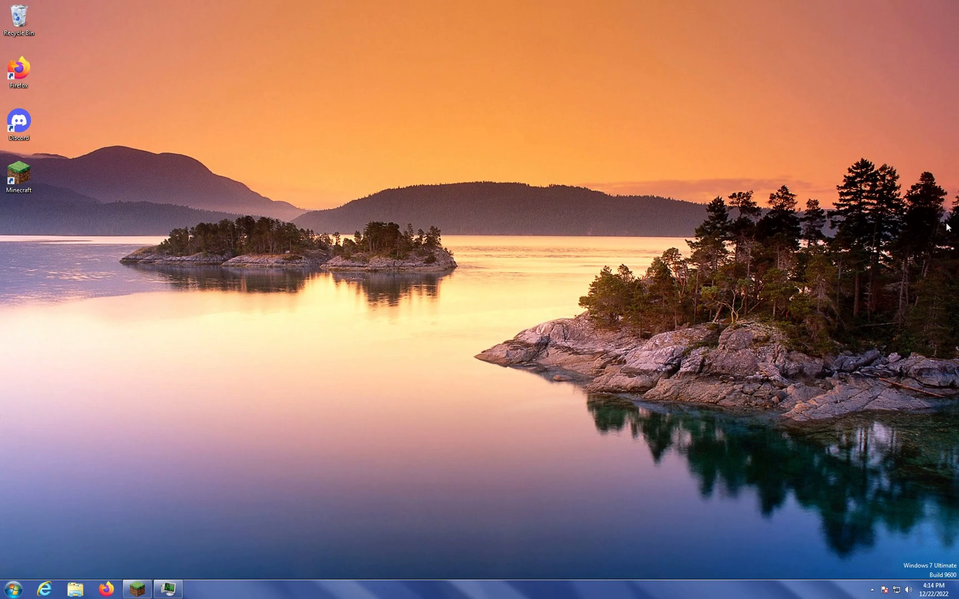
Open a File Explorer window on the Windows 7-styled desktop and minimize it
left_click_drag(309, 154, 257, 273)
left_click_drag(478, 300, 178, 313)
left_click(75, 589)
left_click_drag(600, 215, 525, 140)
left_click(737, 136)
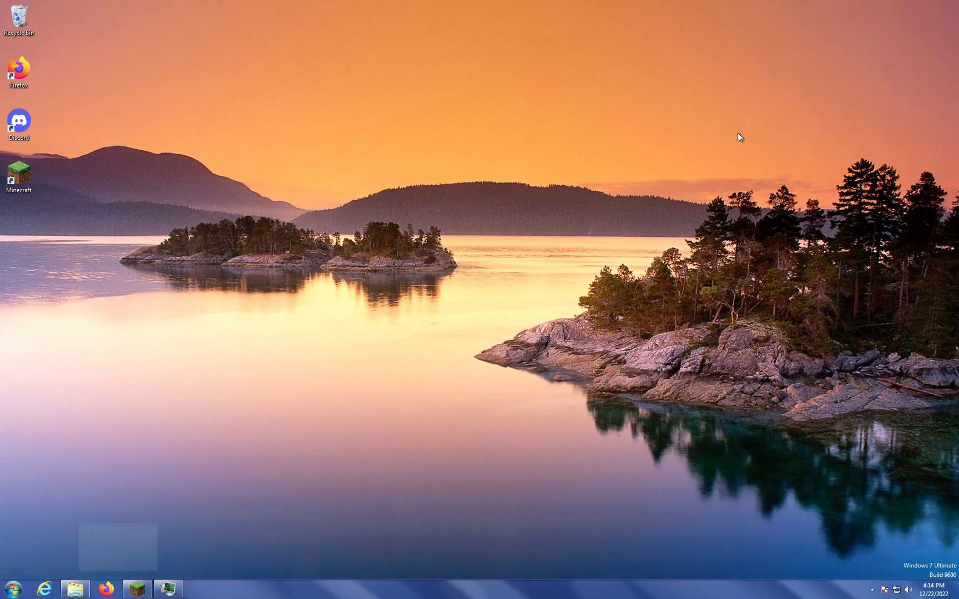
Shut down the Windows 7-styled system
left_click(12, 589)
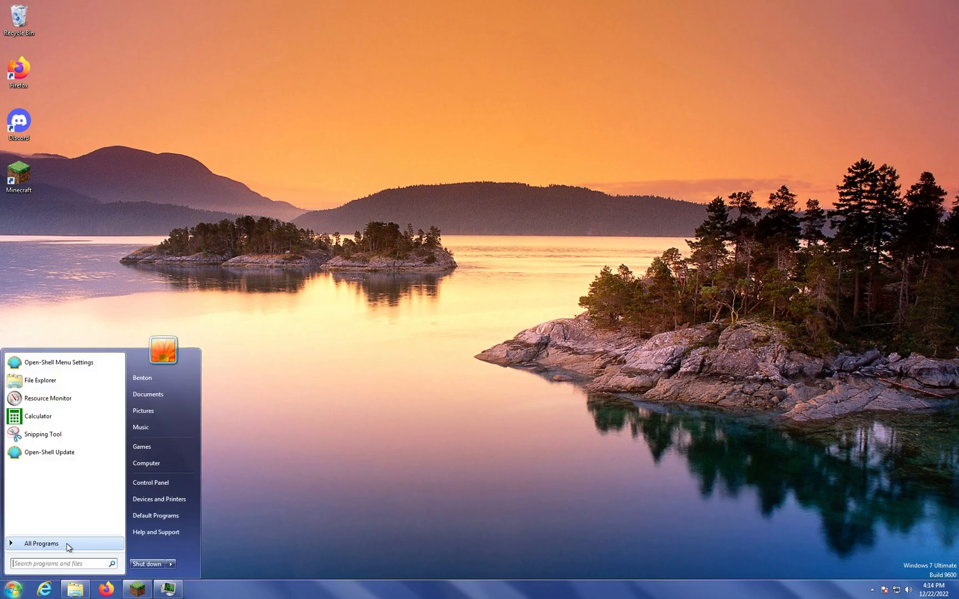
left_click(147, 564)
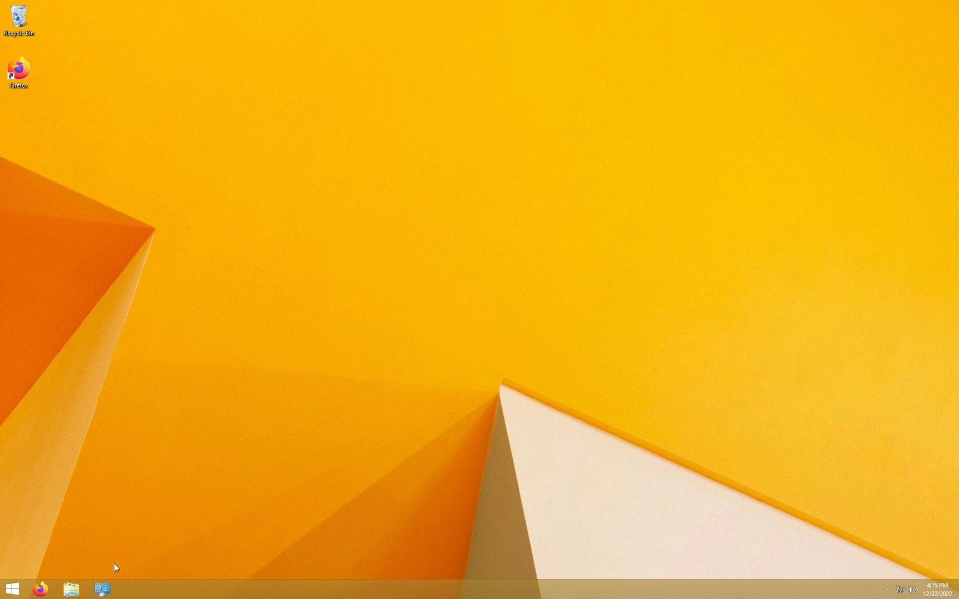
Open a File Explorer window on the Windows 8.1 desktop and move it slightly higher
left_click(71, 589)
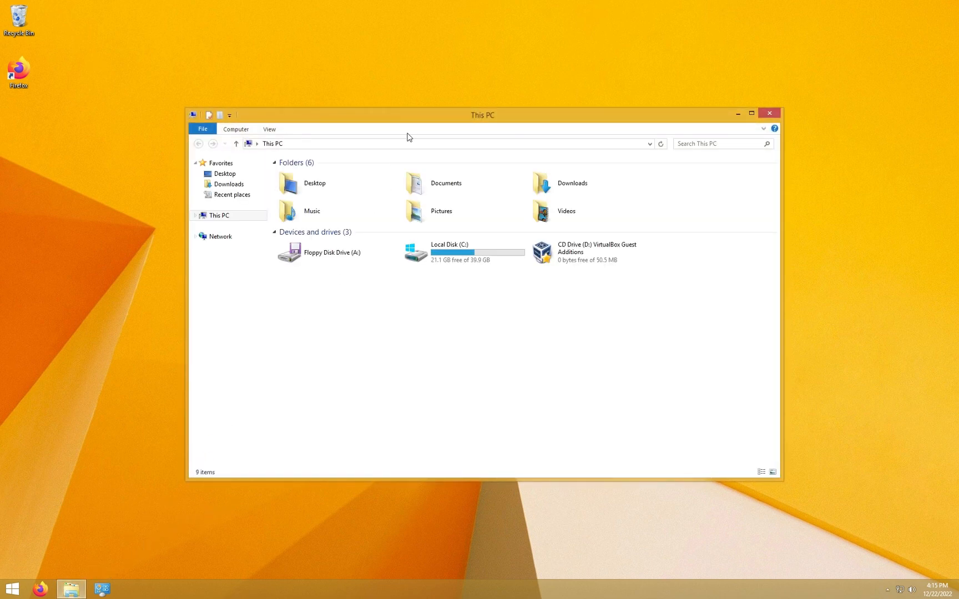
left_click_drag(505, 124, 505, 101)
left_click_drag(841, 491, 828, 507)
left_click_drag(958, 516, 898, 513)
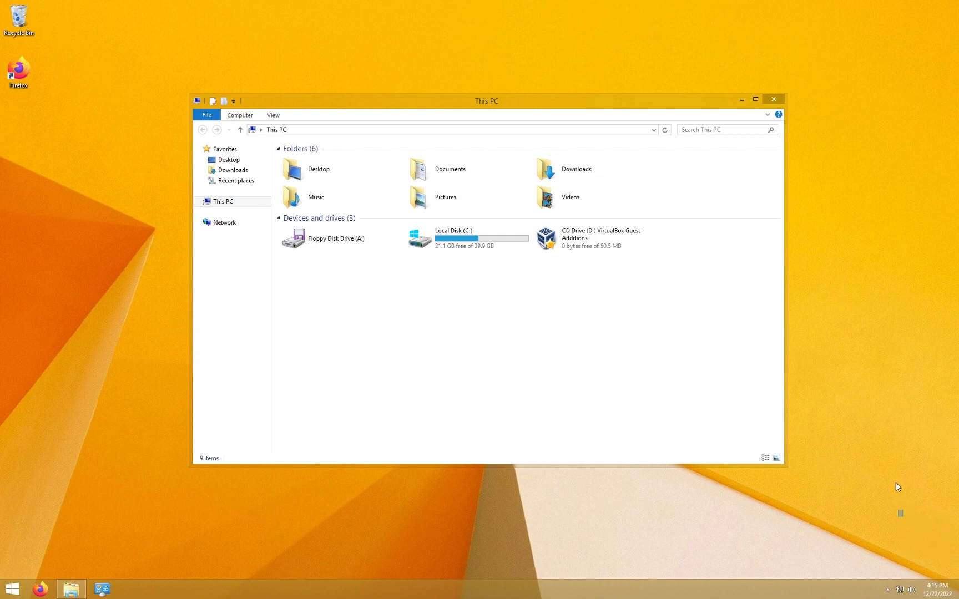
Minimize the File Explorer window and restore it
left_click(742, 99)
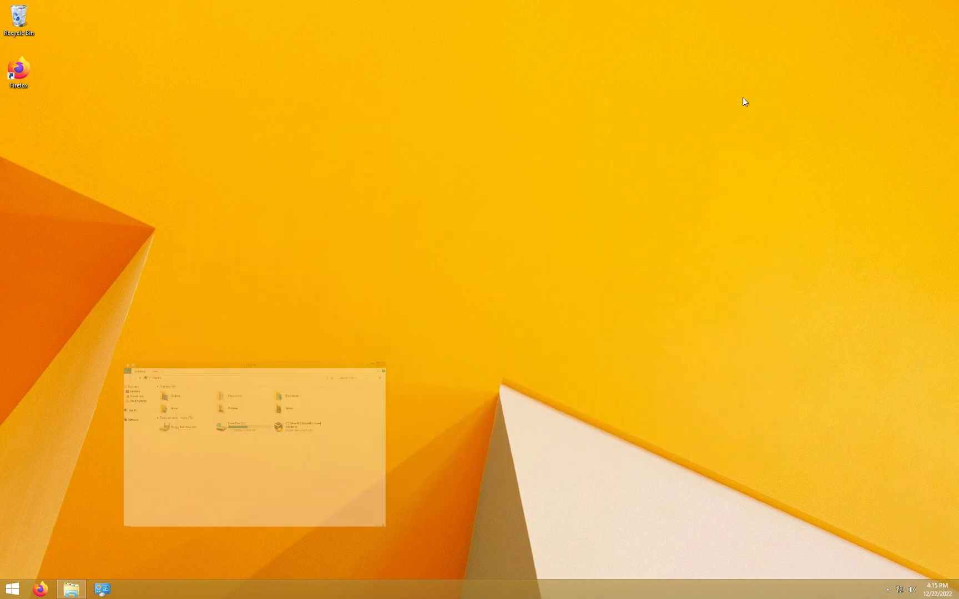
left_click_drag(438, 287, 552, 269)
left_click_drag(278, 140, 236, 333)
left_click(70, 592)
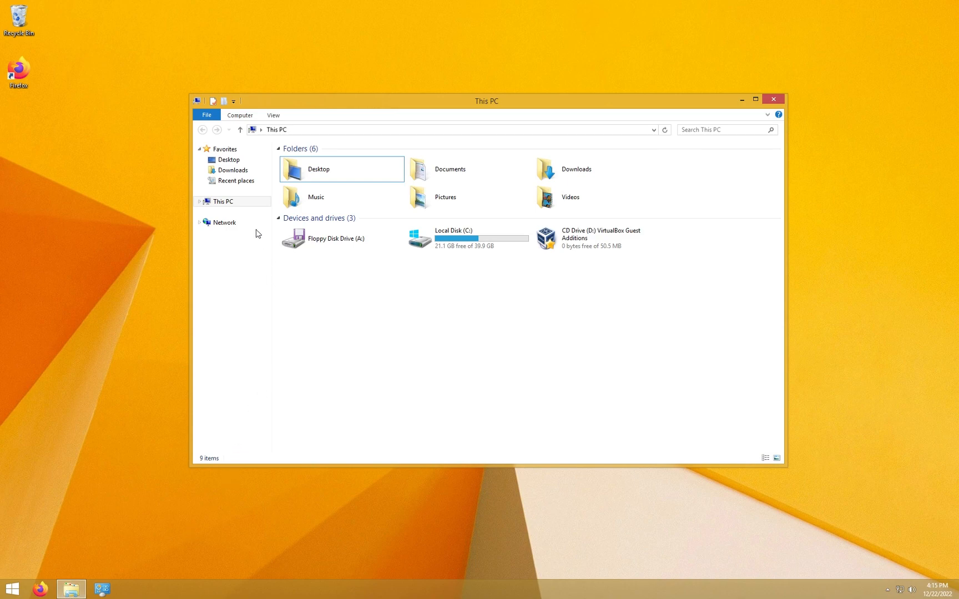
Extract all files from the Win8to7 Transformation Pack archive in the Downloads folder
left_click(234, 170)
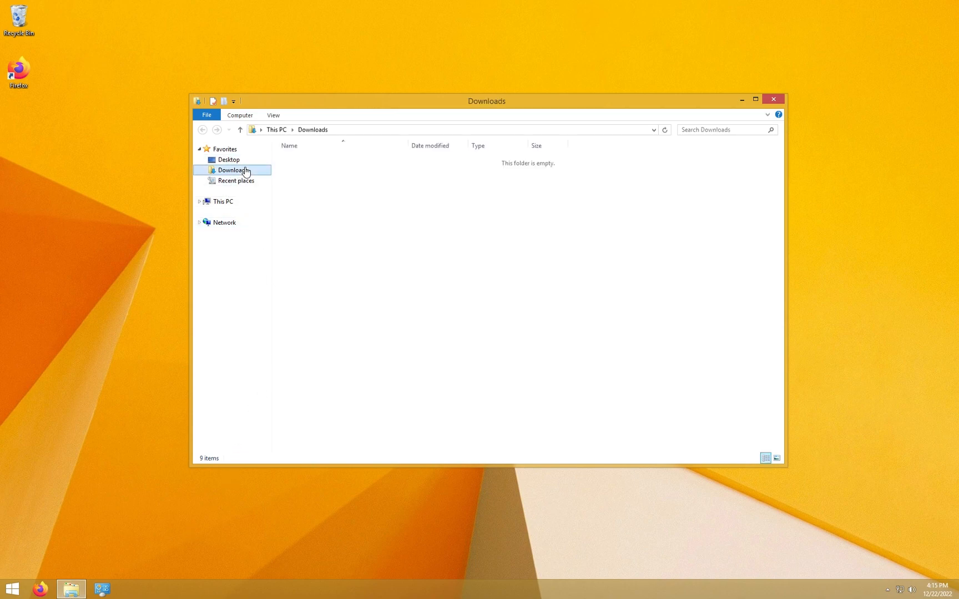
double_click(334, 162)
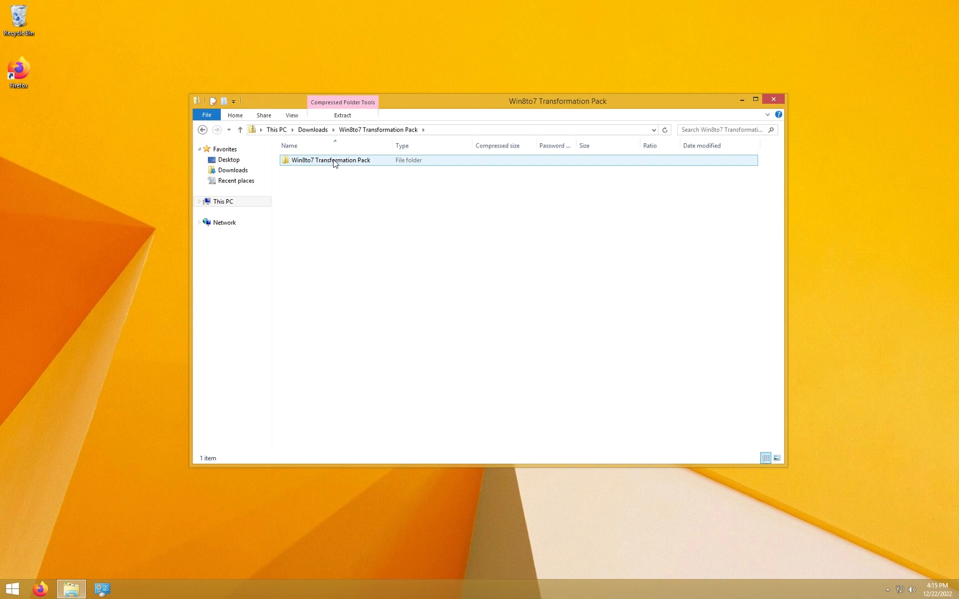
double_click(334, 162)
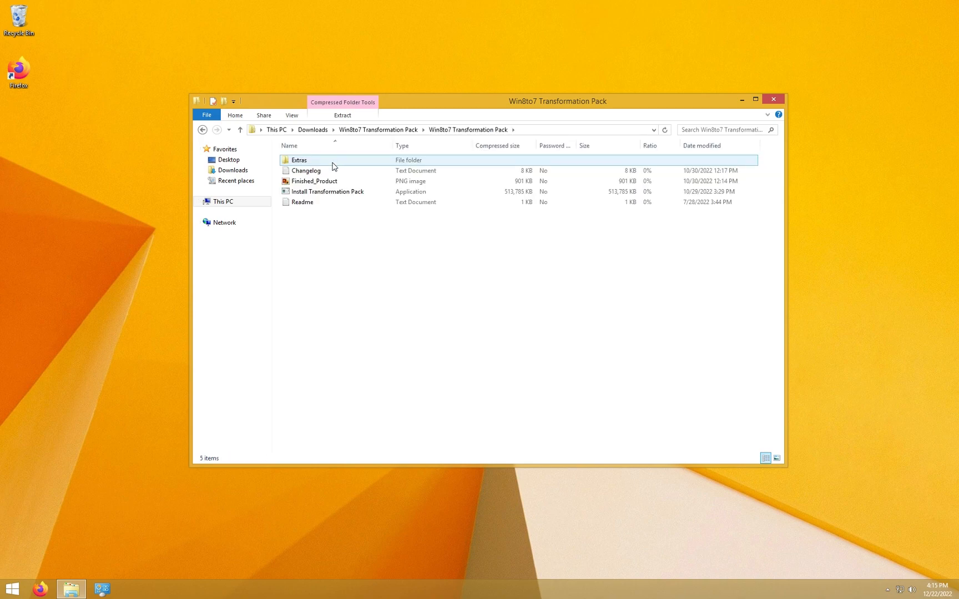
double_click(341, 193)
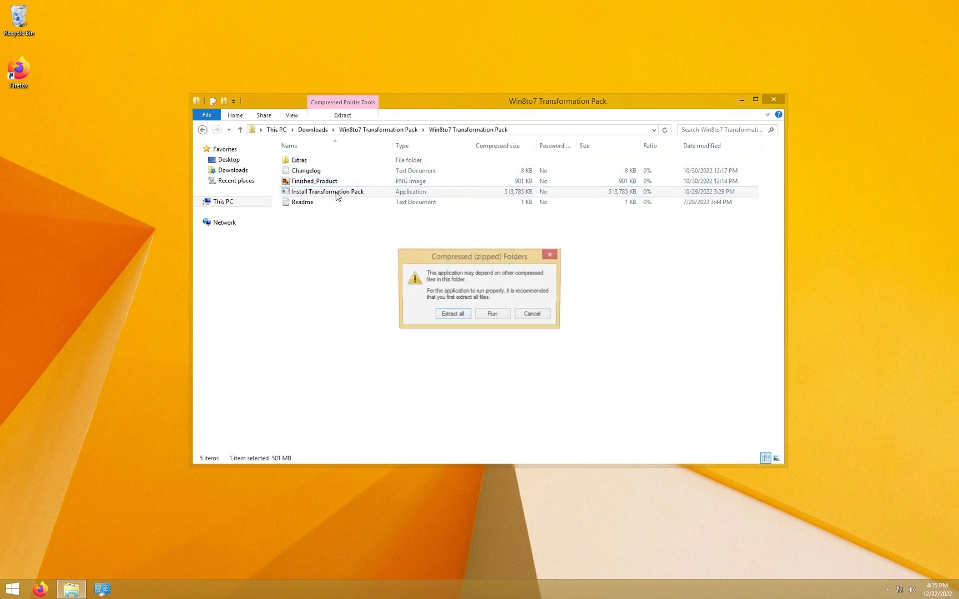
left_click(450, 315)
left_click(573, 391)
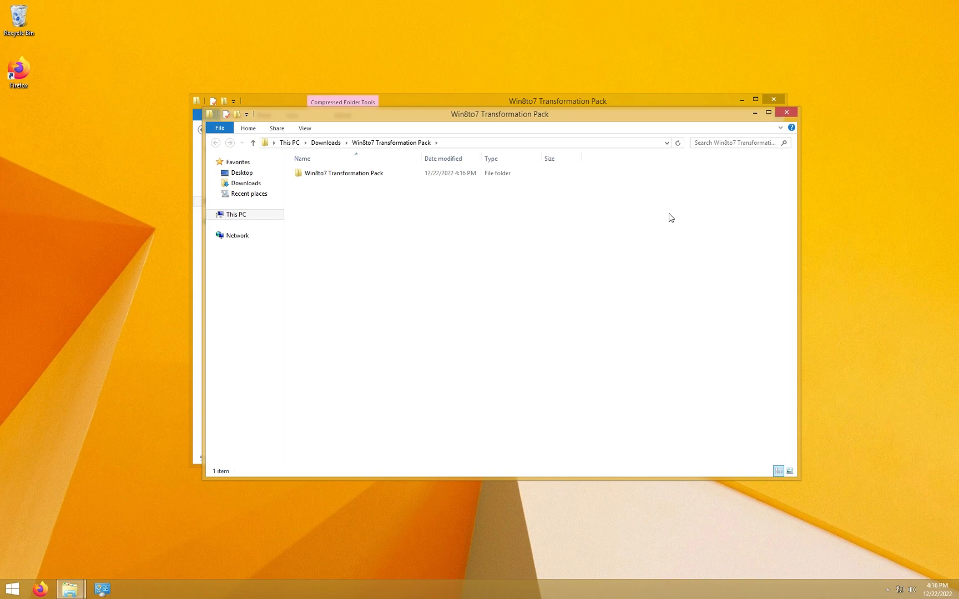
Run Install Transformation Pack from the extracted Win8to7 Transformation Pack folder and allow it to make changes to the computer
left_click(444, 174)
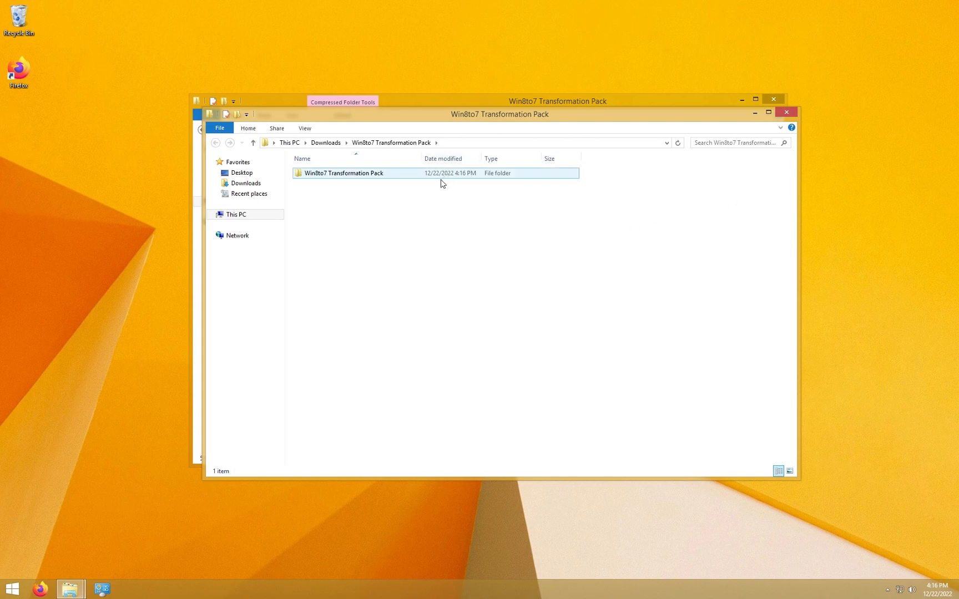
double_click(437, 182)
double_click(366, 205)
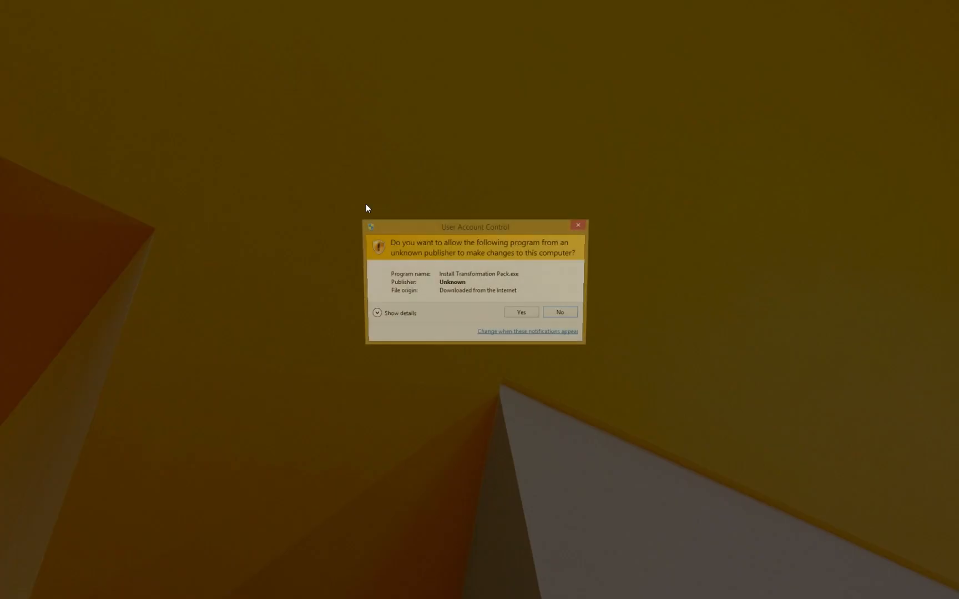
left_click(519, 317)
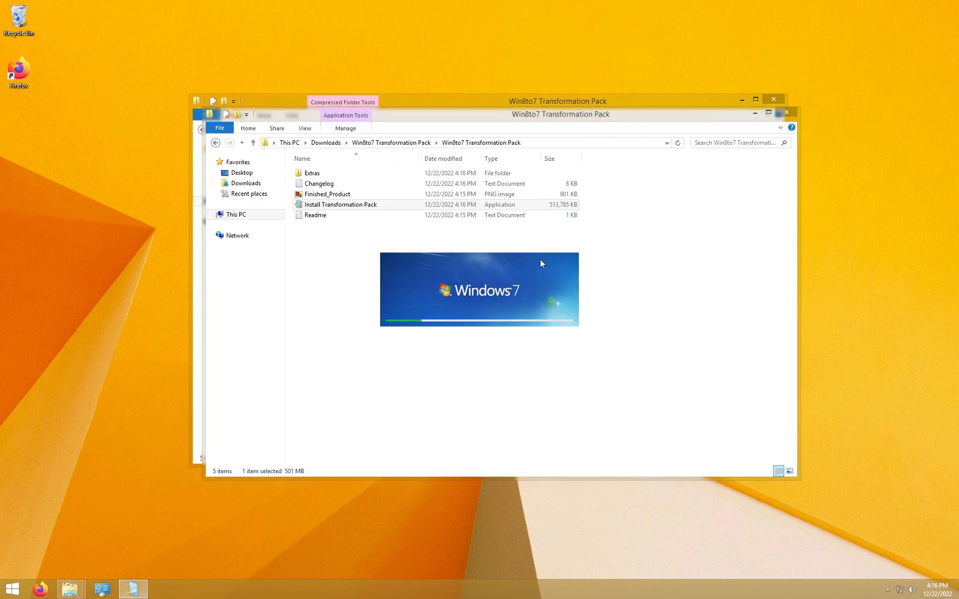
Minimize both Win8to7 Transformation Pack folder windows while the installer loads
left_click(754, 113)
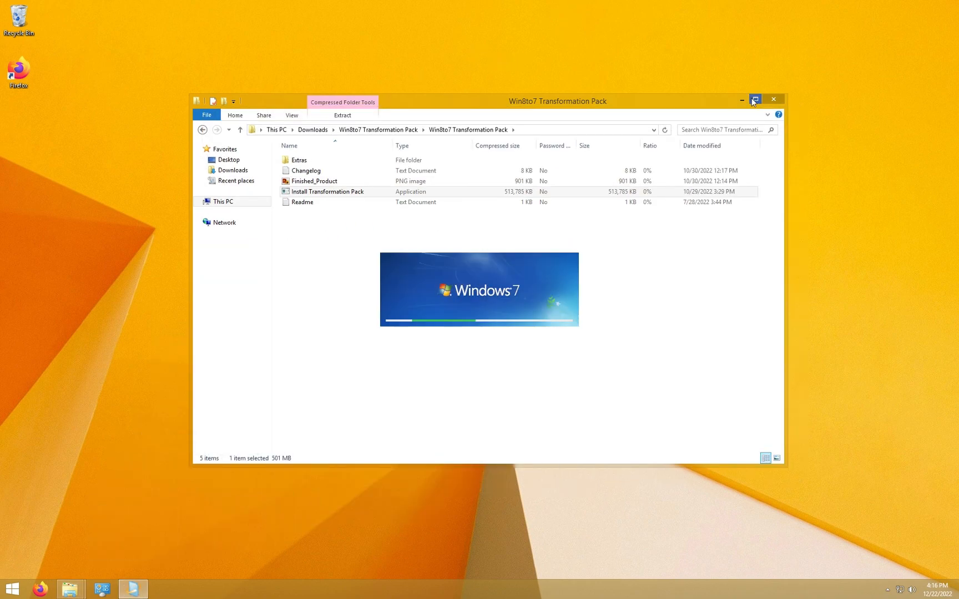
left_click(742, 100)
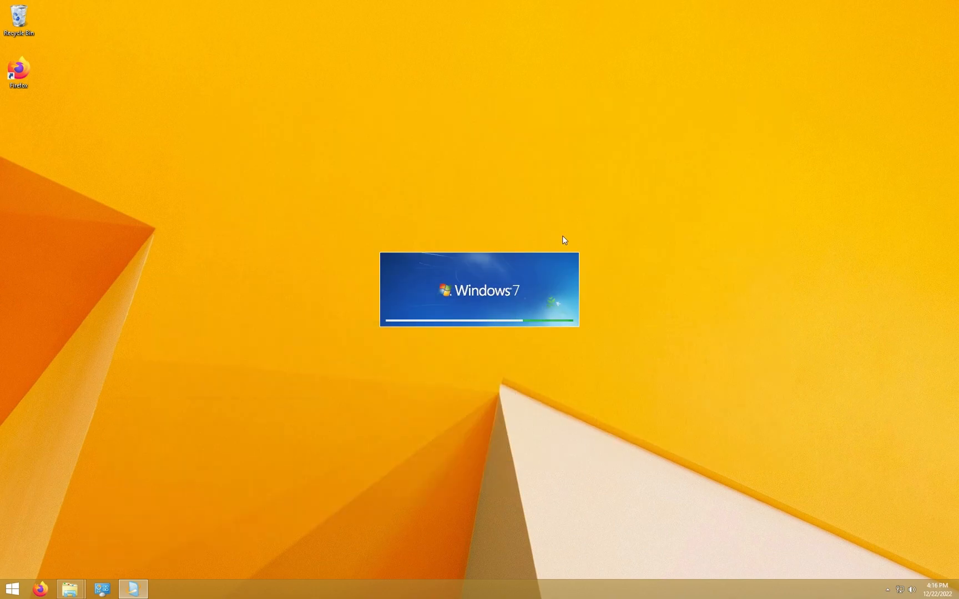
left_click(520, 345)
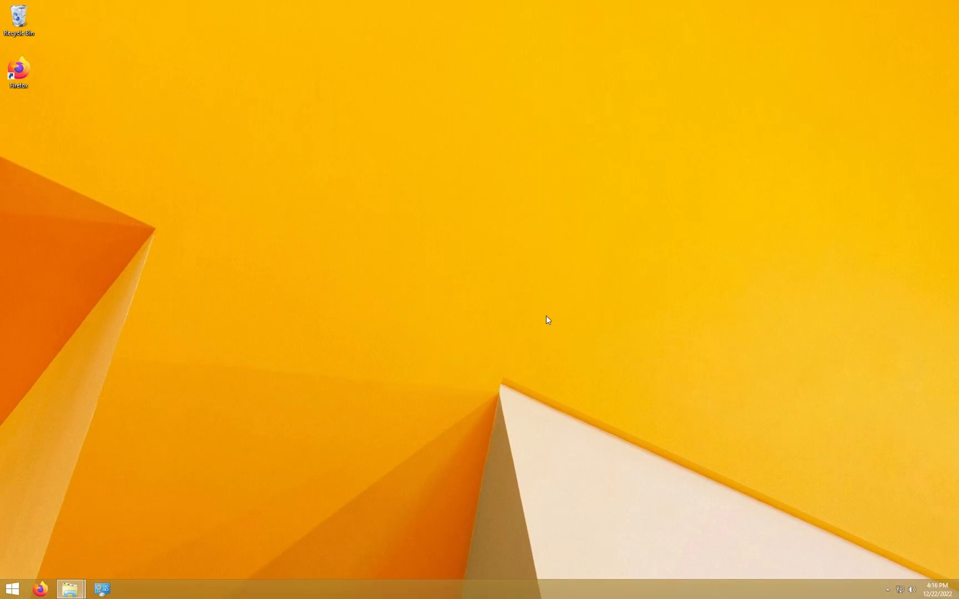
left_click_drag(563, 308, 507, 353)
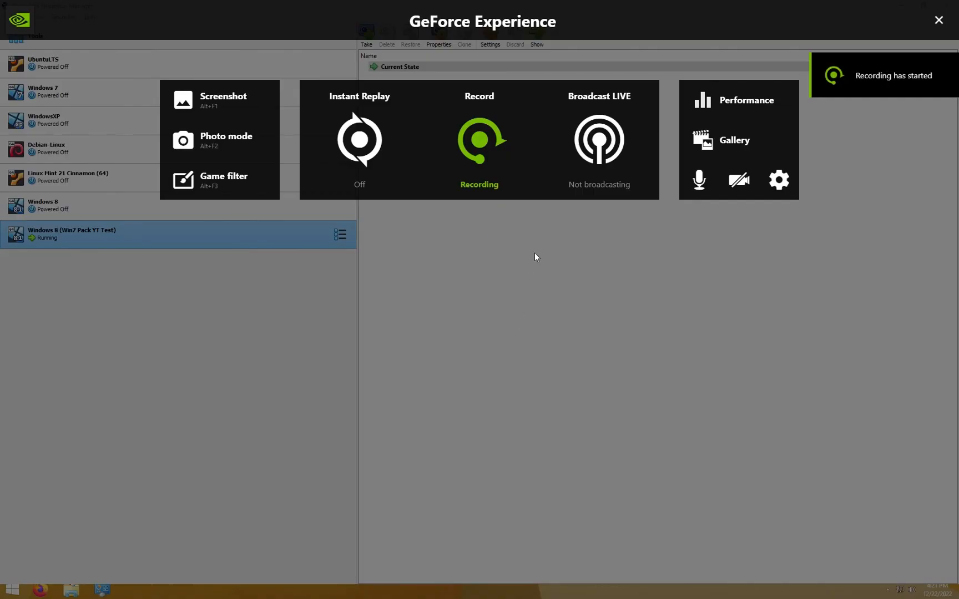
Close the GeForce Experience overlay and show the search box on the host computer's taskbar
key("alt+z")
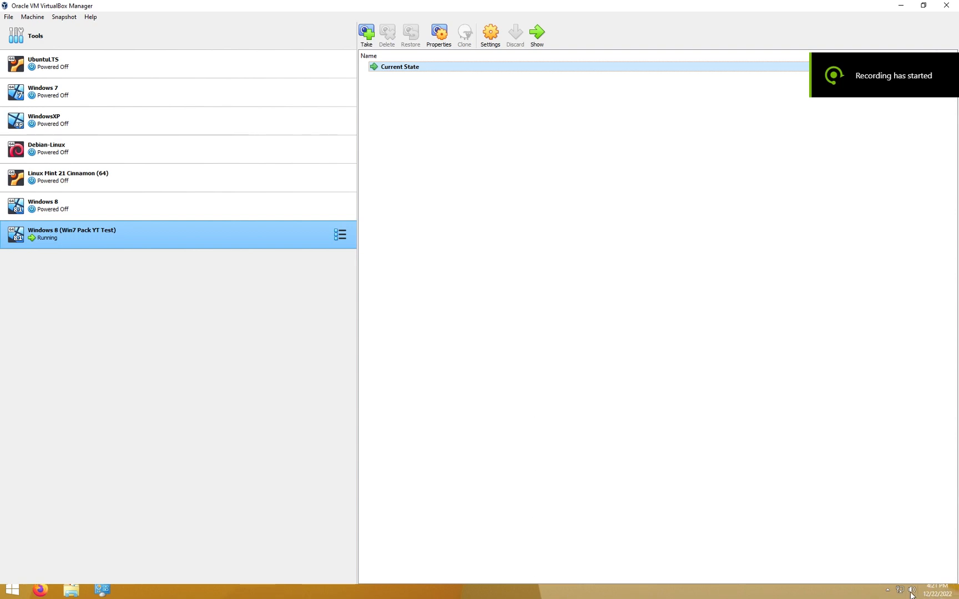
key("super")
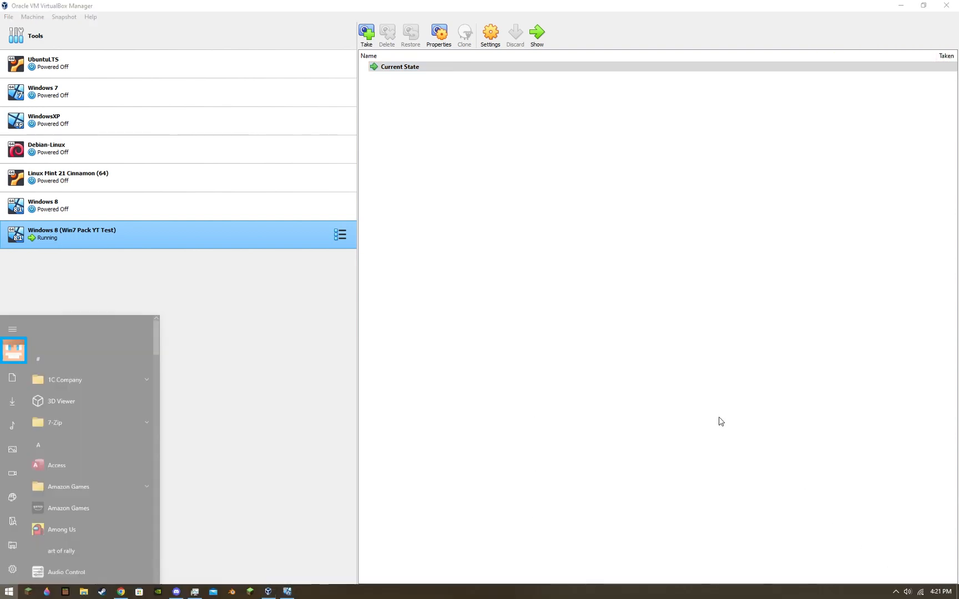
right_click(382, 590)
right_click(375, 591)
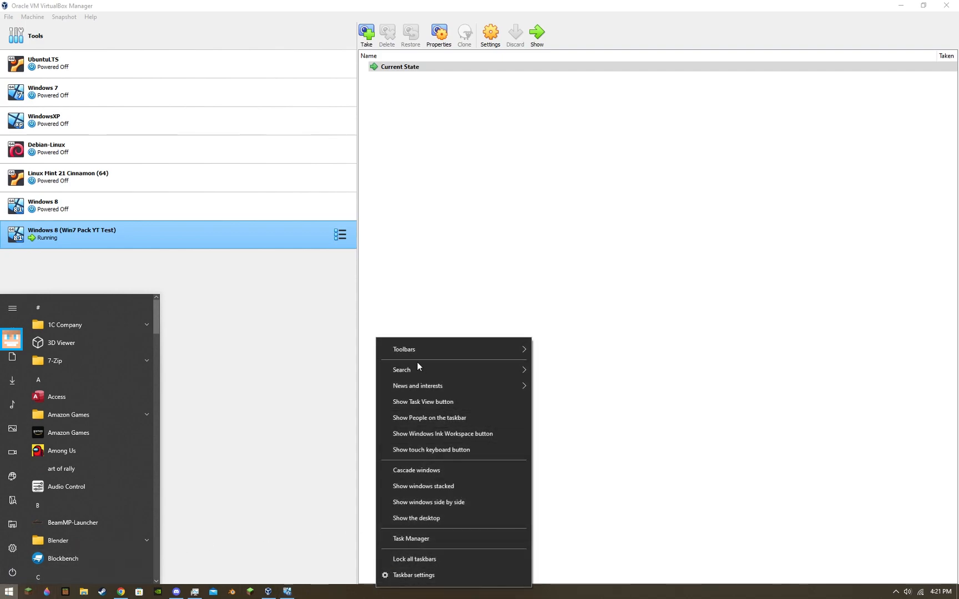
mouse_move(481, 372)
left_click(554, 405)
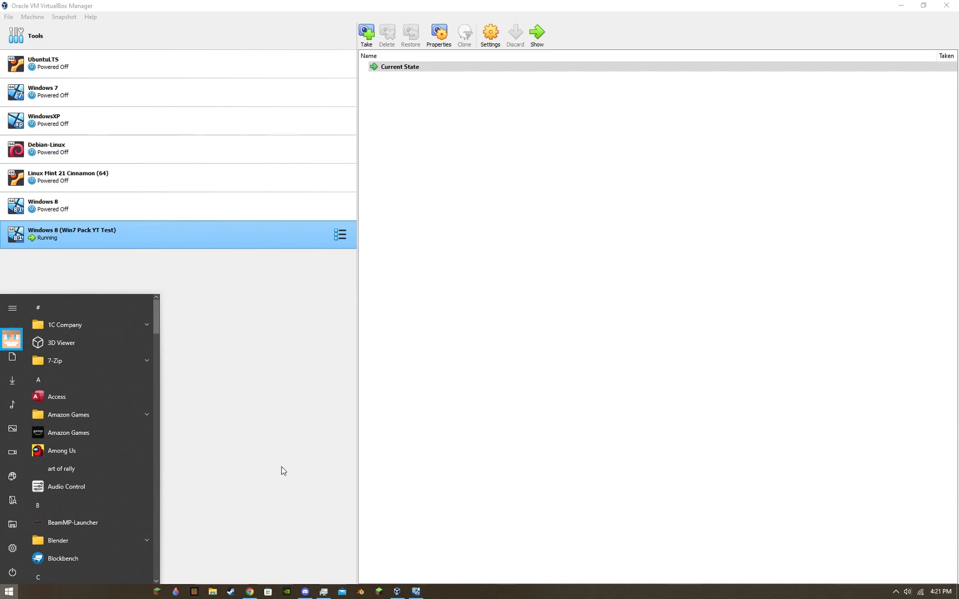
Reduce the host taskbar's search box to a search icon
left_click(49, 594)
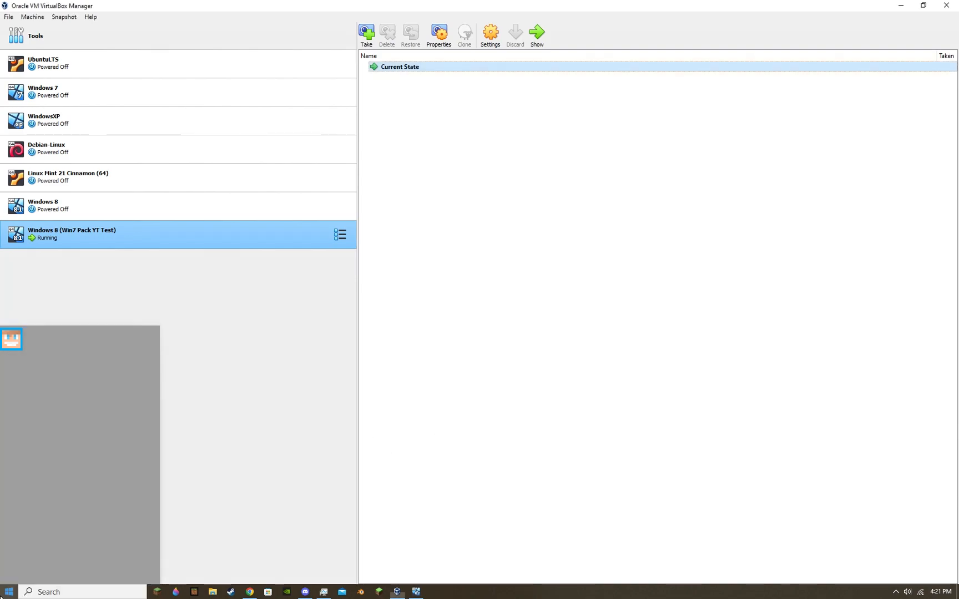
key("super")
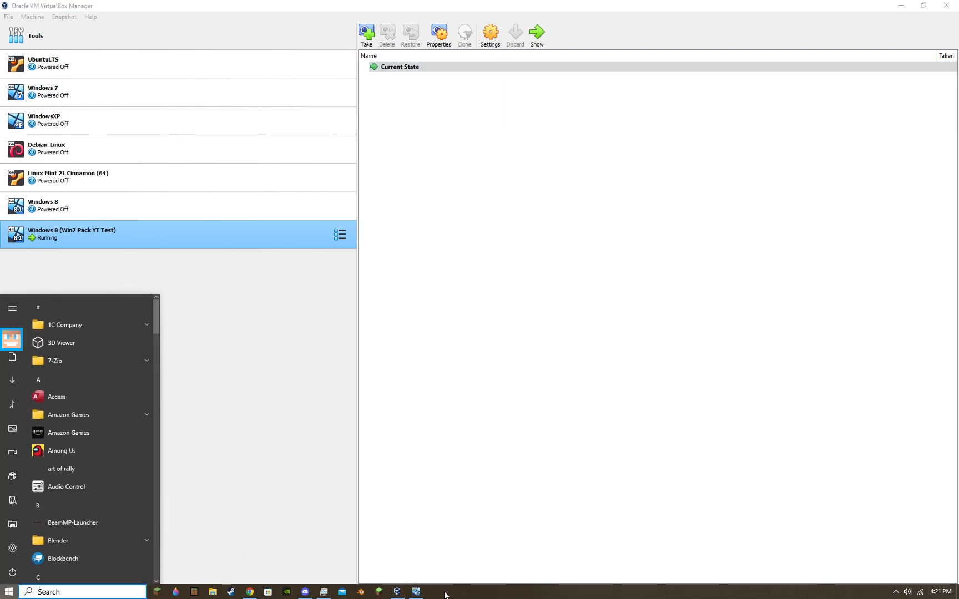
right_click(445, 595)
mouse_move(499, 375)
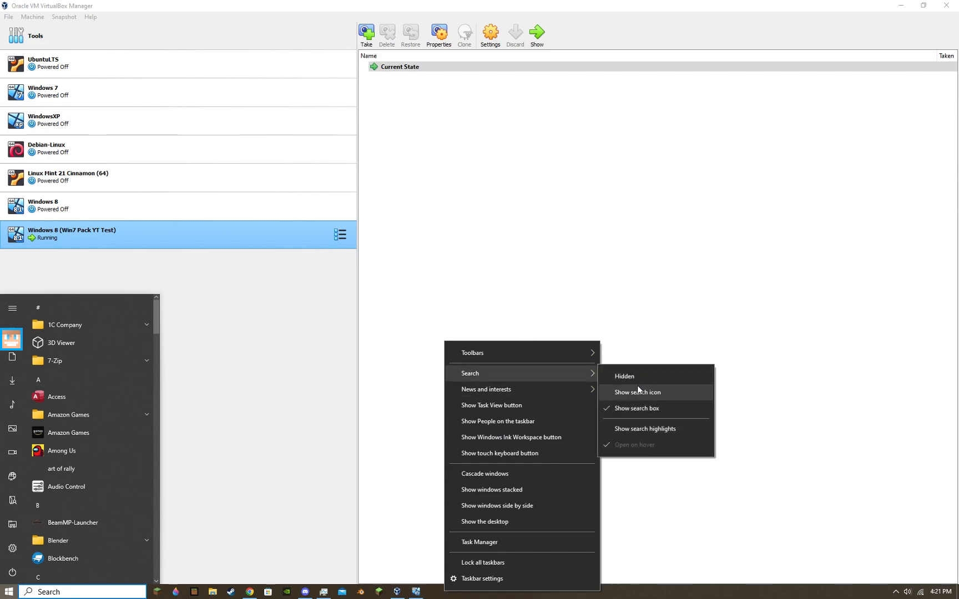
left_click(638, 393)
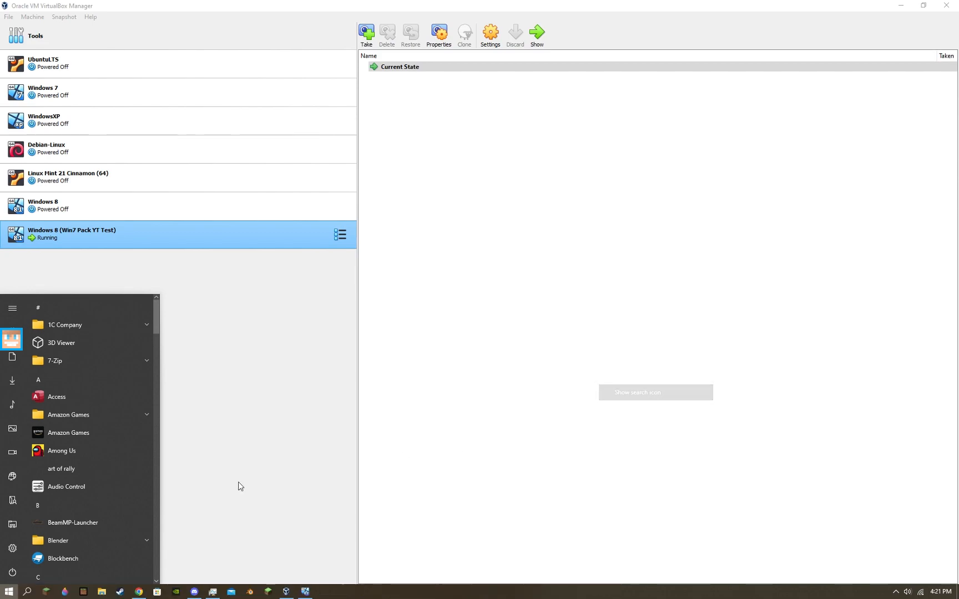
Set the host taskbar's search display to Hidden
right_click(388, 595)
mouse_move(488, 379)
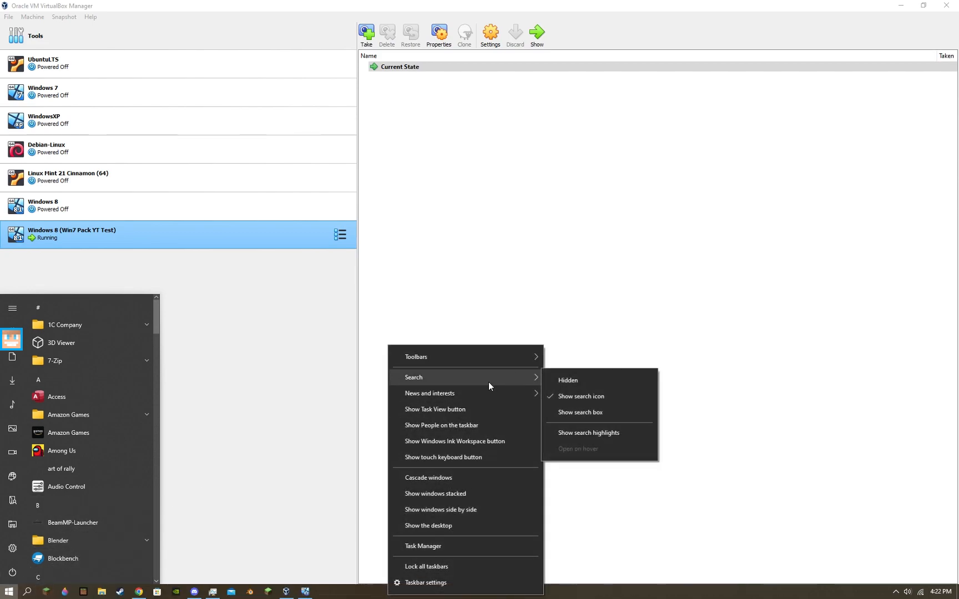
left_click(583, 381)
Search the host computer for "among" directly from the Start menu
left_click(3, 593)
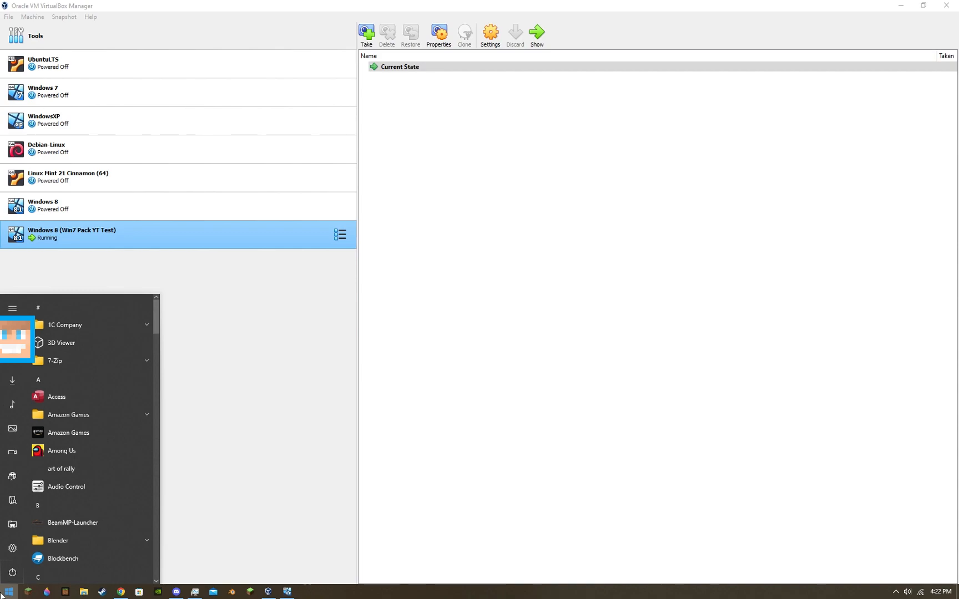
type("a")
type("m")
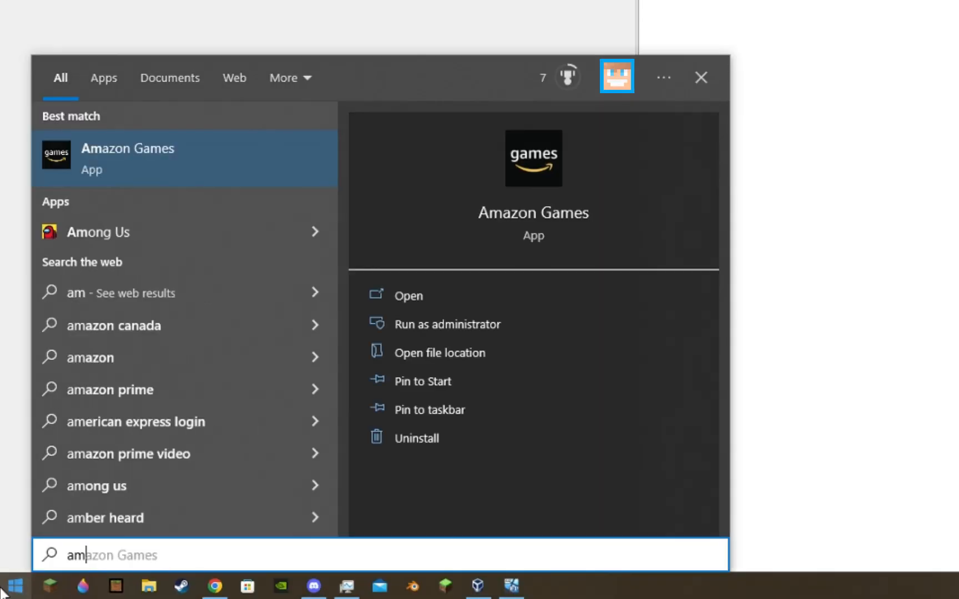
type("o")
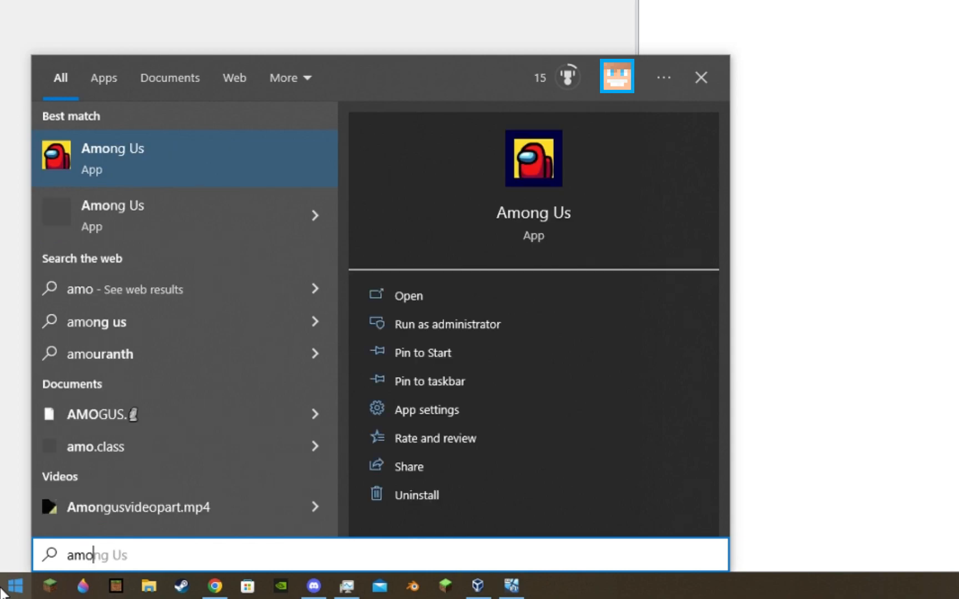
type("ng")
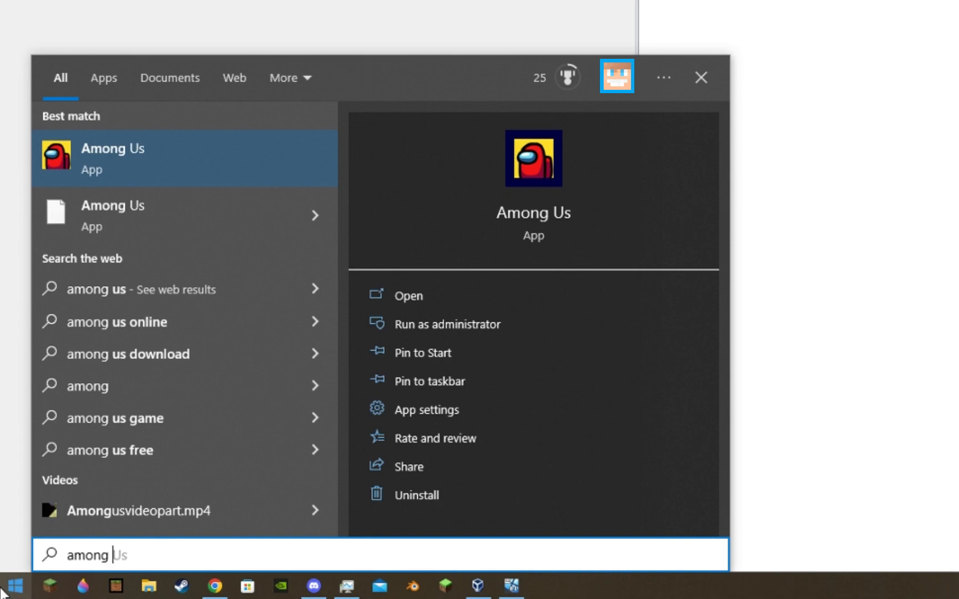
Extend the host computer's search to "among us" and close it, then open the empty search pane and dismiss it
type(" us")
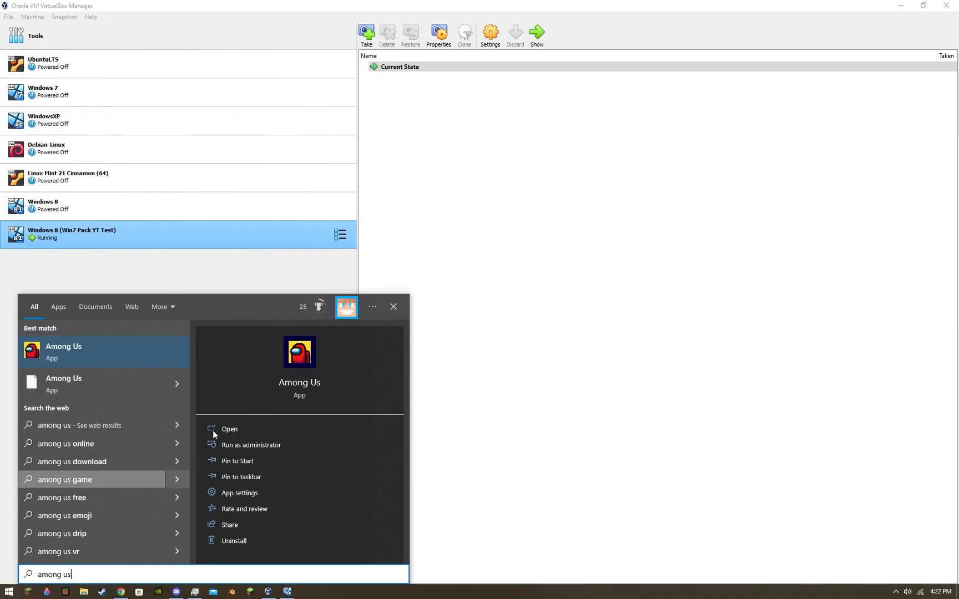
left_click(394, 306)
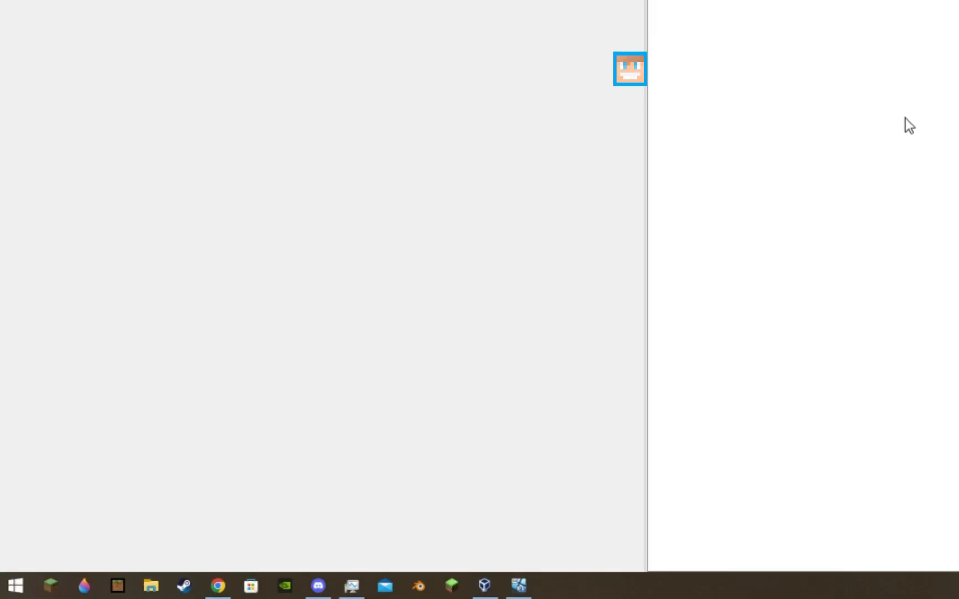
key("super+s")
key("Escape")
key("super+s")
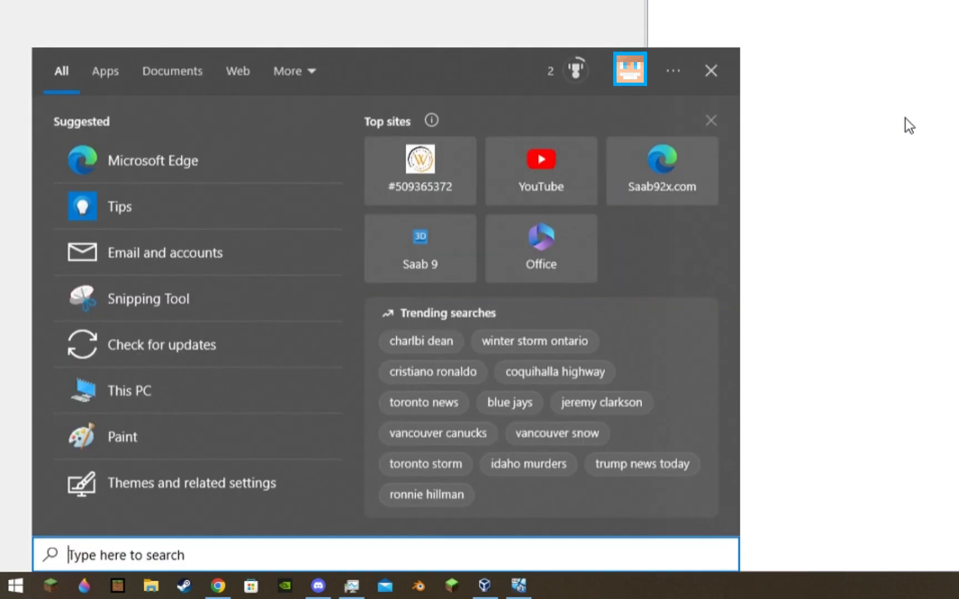
key("Escape")
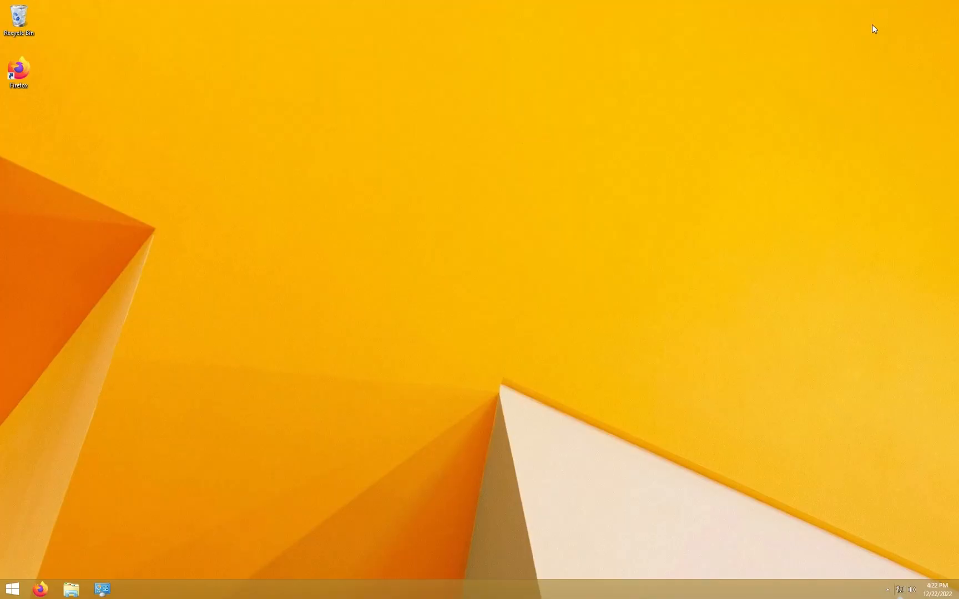
In the Windows 8.1 virtual machine, search the Control Panel for "update" and start a check for Windows updates
left_click_drag(300, 381, 510, 413)
left_click(96, 591)
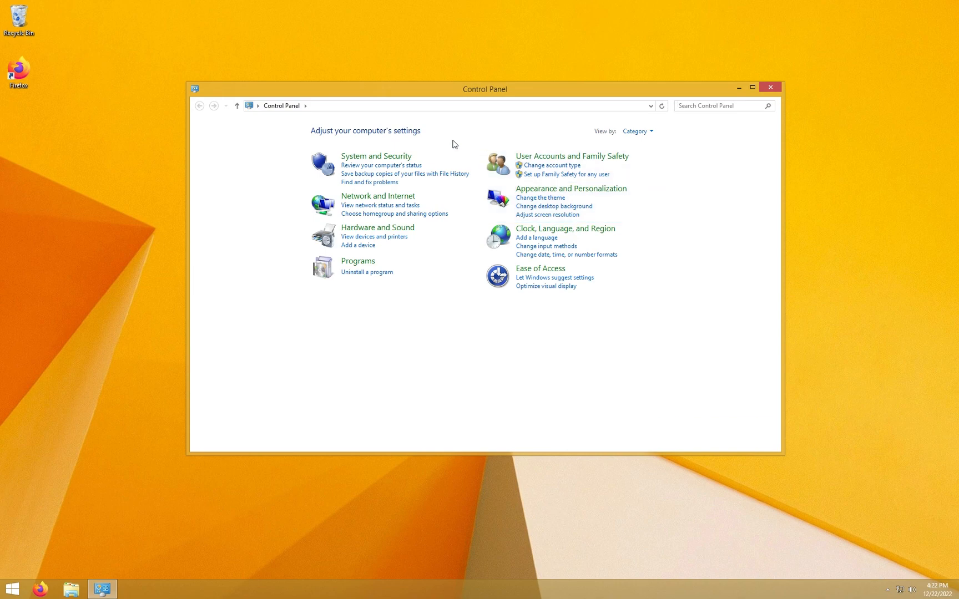
left_click(711, 106)
type("update")
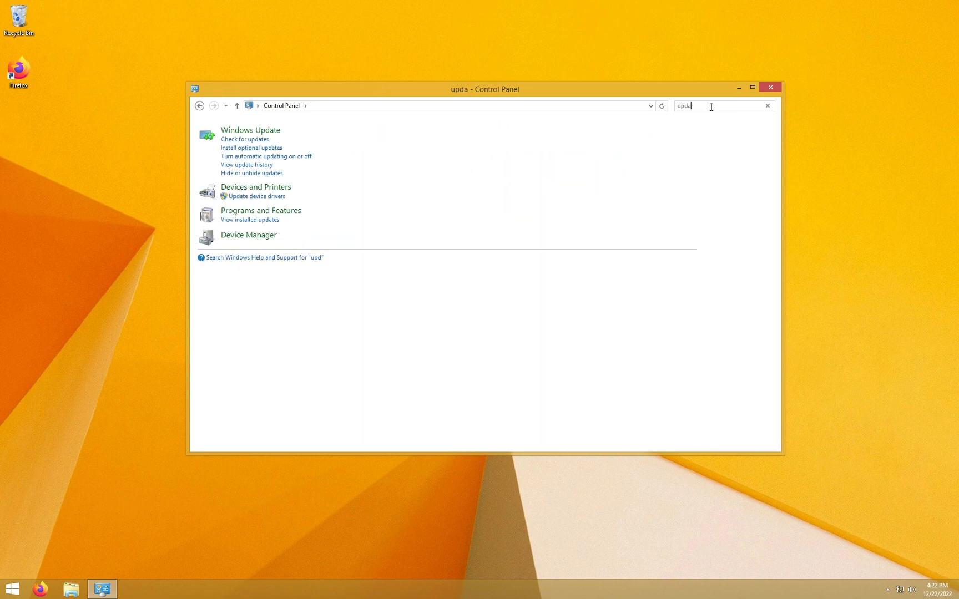
left_click(258, 139)
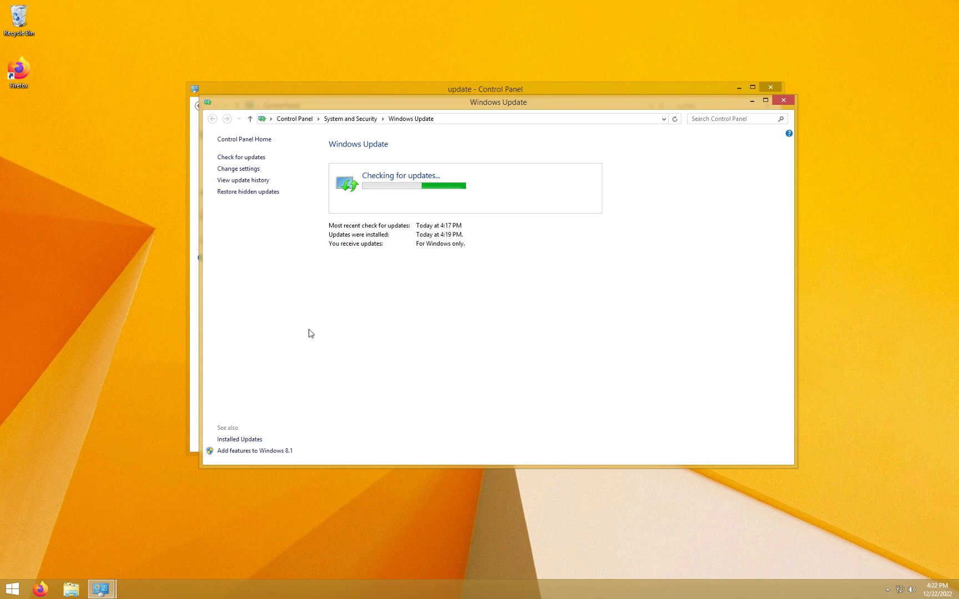
Open the Windows 8.1 Start screen and show its full list of apps
left_click_drag(794, 469, 812, 477)
left_click_drag(264, 139, 826, 80)
key("super")
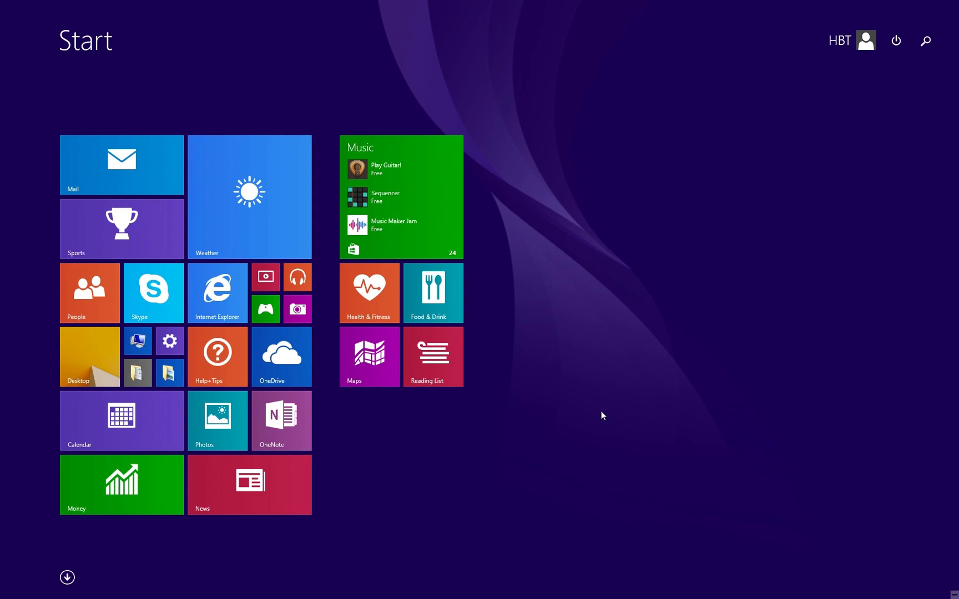
left_click(67, 578)
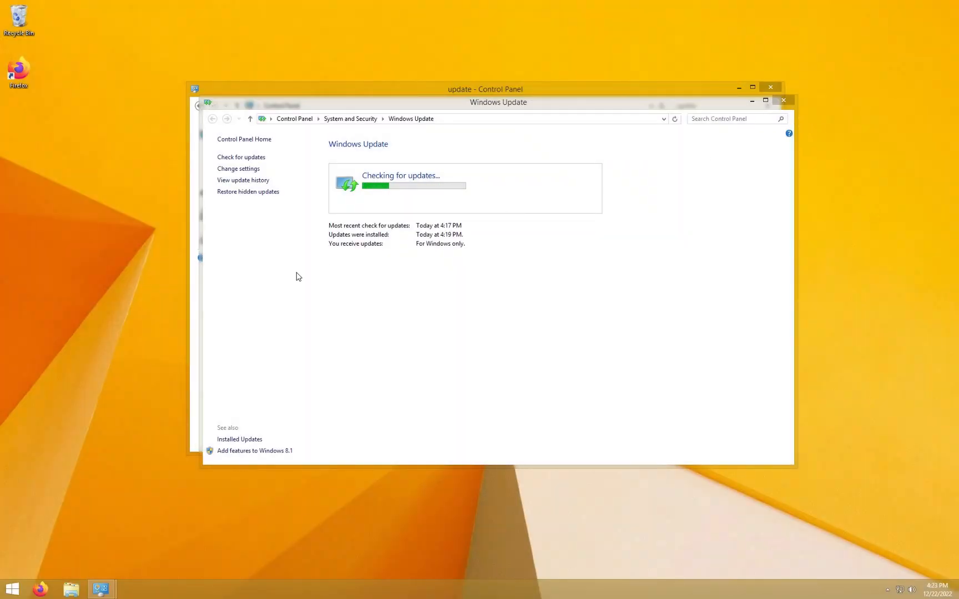
Display the Start button's list of system shortcuts over the desktop and dismiss it
right_click(7, 590)
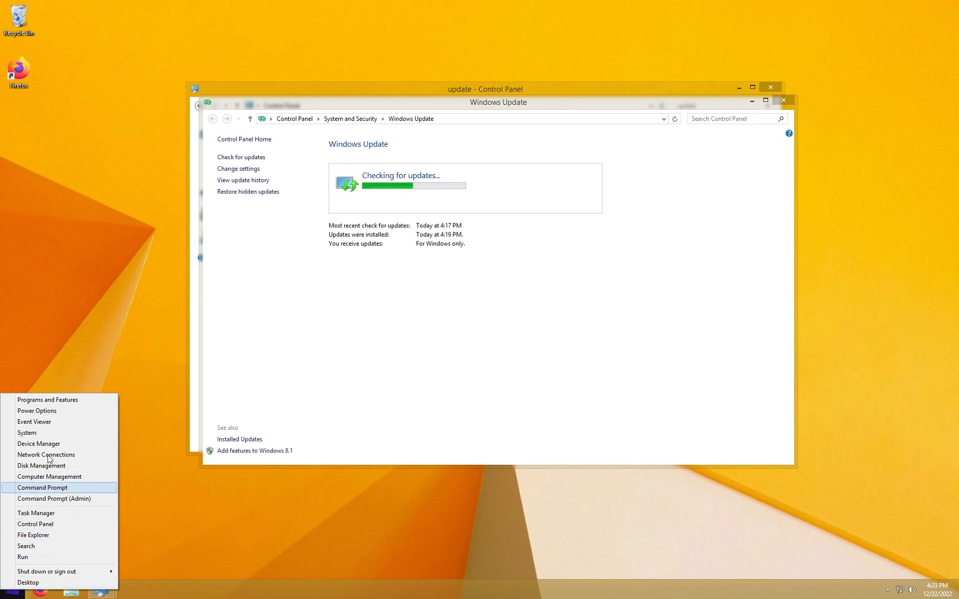
left_click(35, 367)
left_click_drag(40, 365, 102, 464)
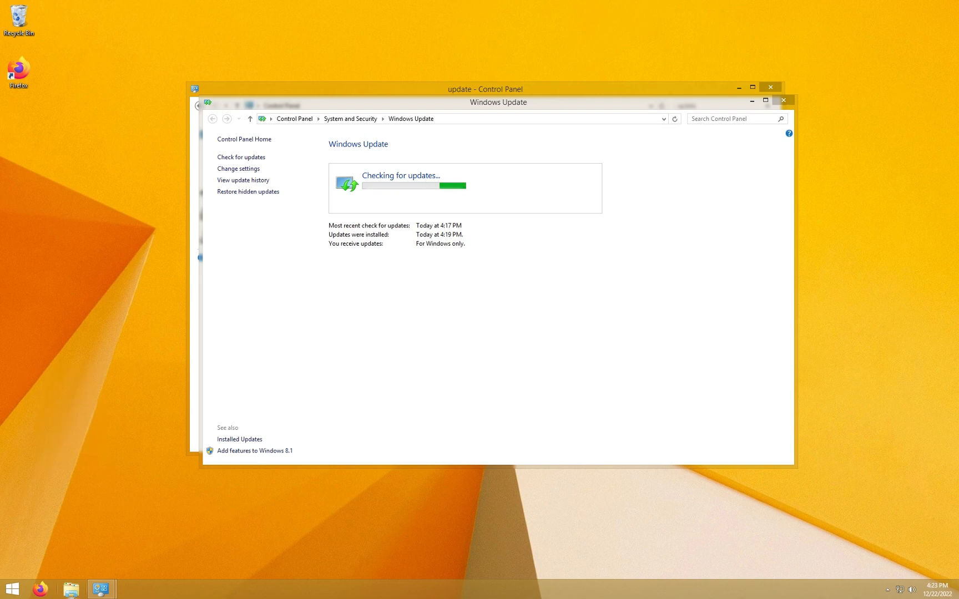
Open File Explorer at This PC, move its window toward the desktop's upper-left area, and expand the ribbon
left_click(73, 591)
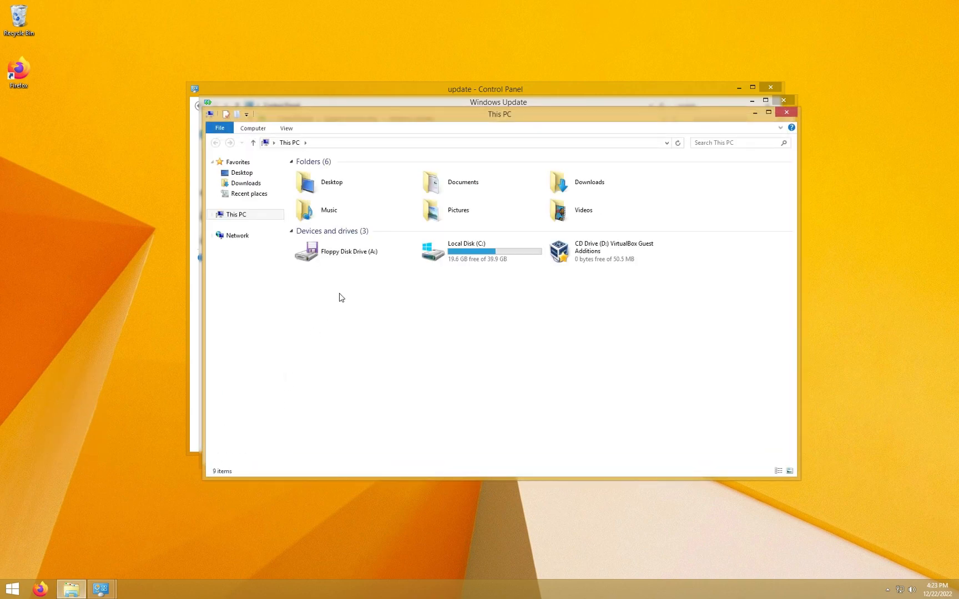
left_click_drag(289, 118, 224, 50)
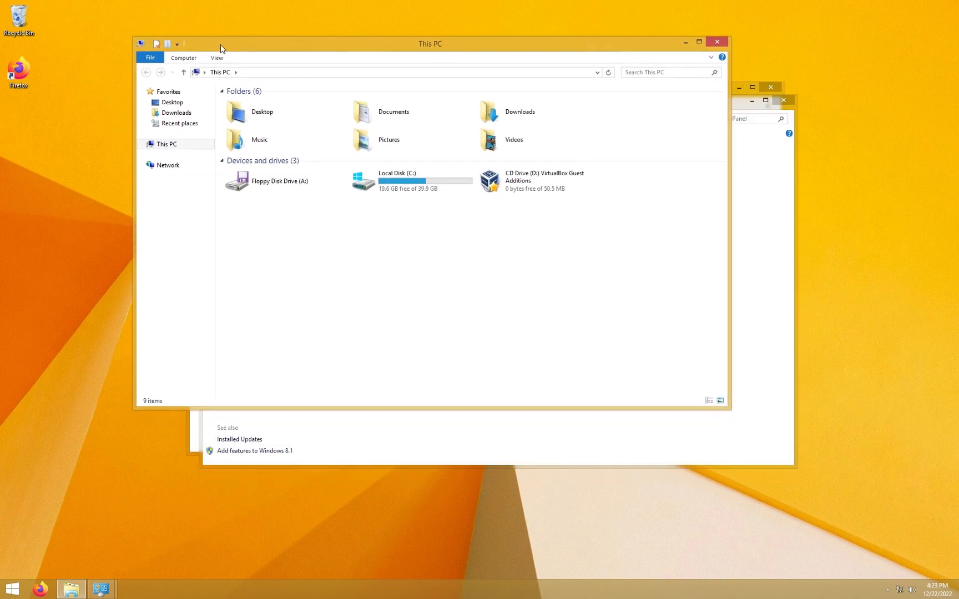
left_click_drag(579, 52, 404, 65)
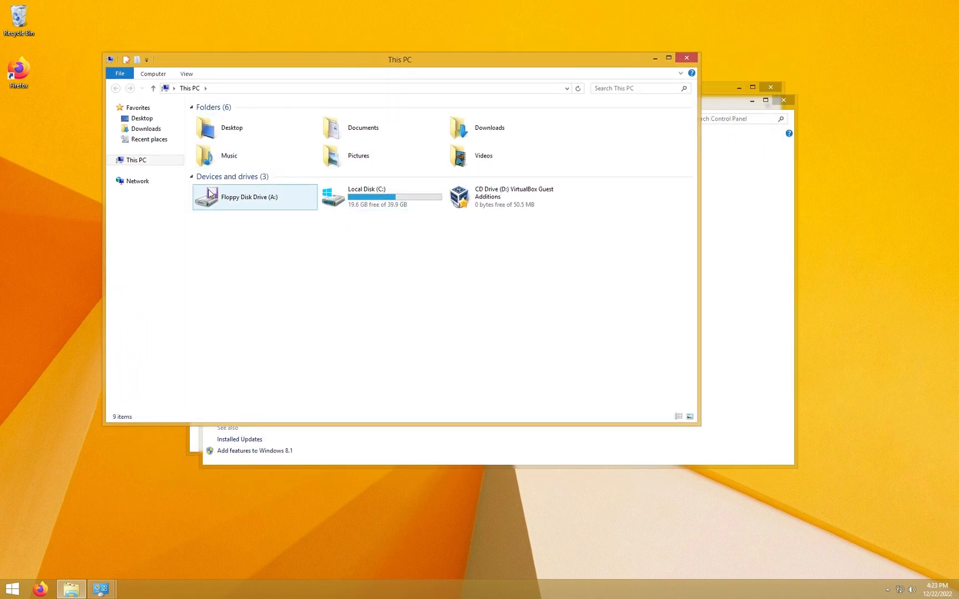
left_click(681, 74)
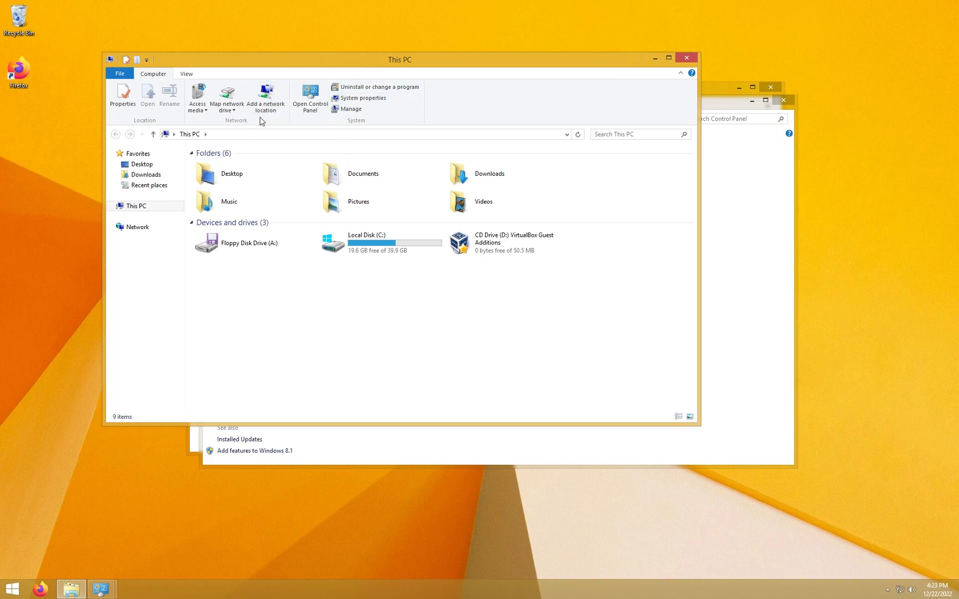
Use File Explorer's address bar to go to Control Panel, and from there to the C: drive
left_click(232, 133)
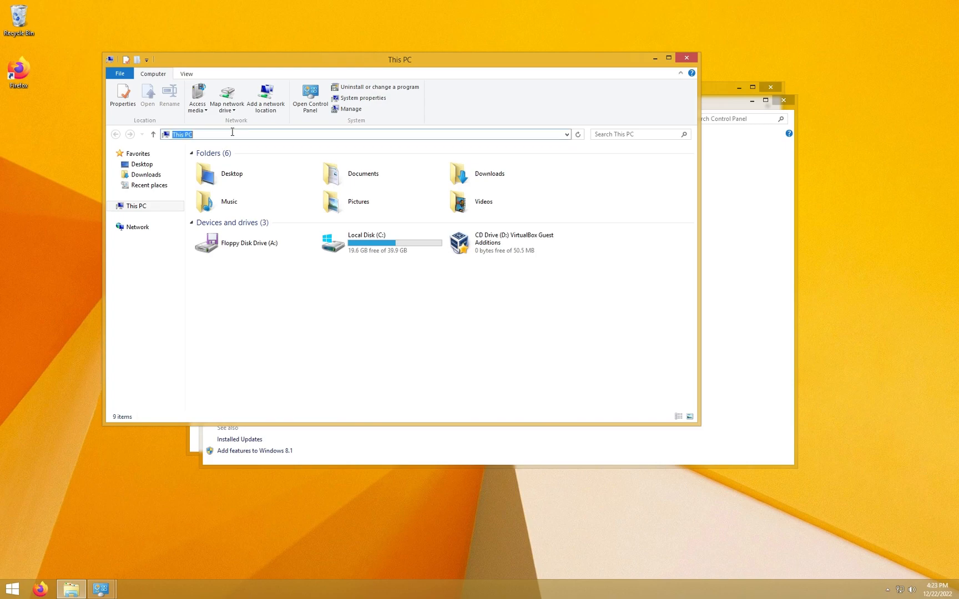
type("Cont")
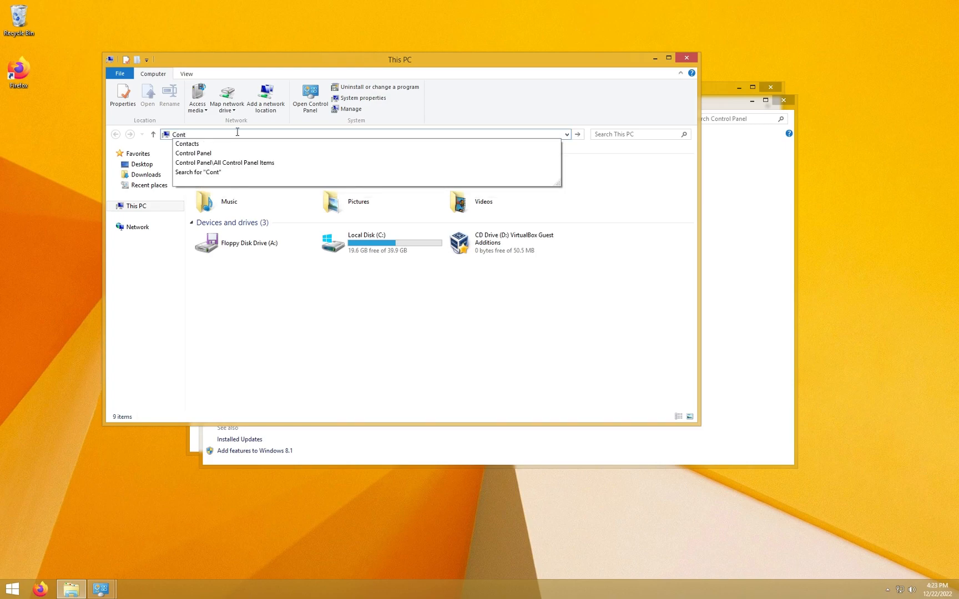
type("rol Panel")
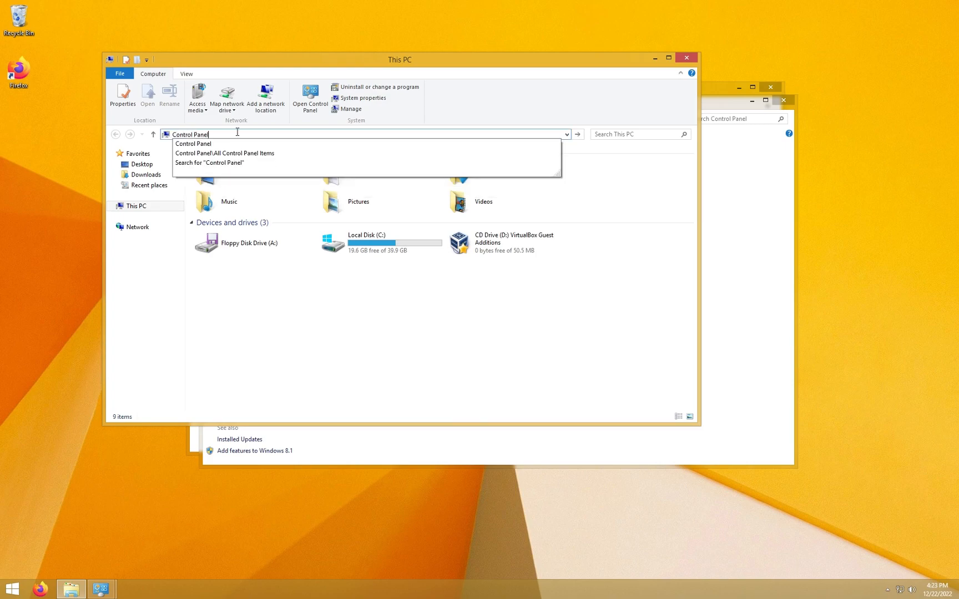
key("Return")
left_click(236, 78)
type("C:")
key("Return")
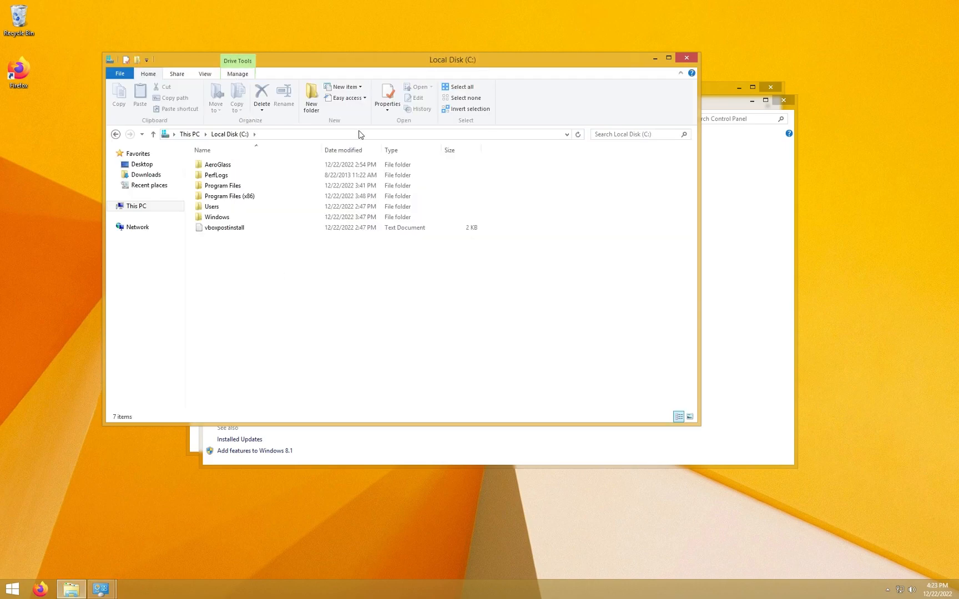
Collapse and re-expand the File Explorer ribbon, and minimize the Explorer, Windows Update and Control Panel windows
left_click(679, 73)
left_click(680, 73)
left_click(657, 57)
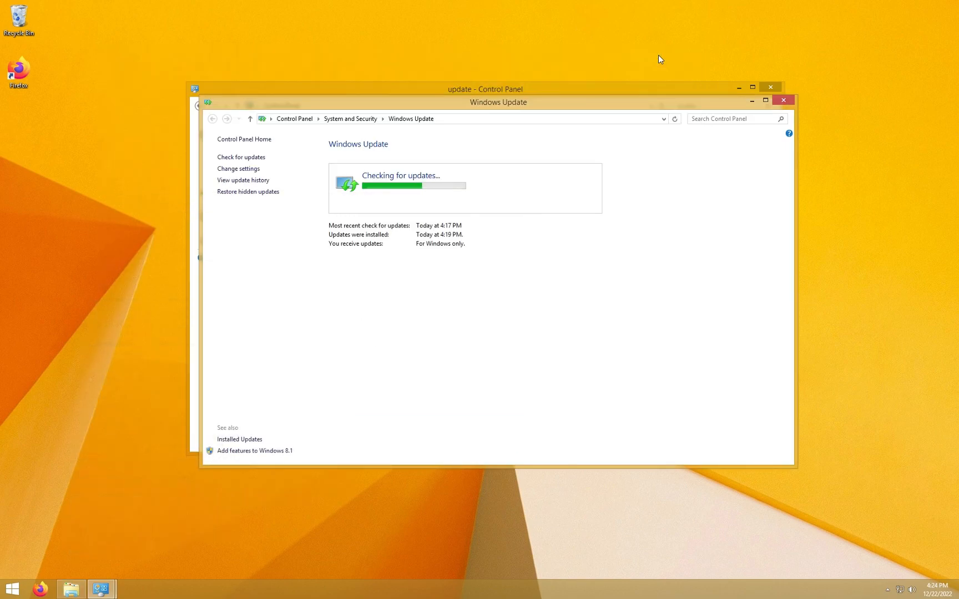
left_click(751, 102)
left_click(738, 88)
mouse_move(685, 103)
left_mouse_down()
mouse_move(603, 165)
mouse_move(790, 146)
mouse_move(622, 88)
mouse_move(753, 147)
mouse_move(640, 114)
mouse_move(685, 122)
left_mouse_up()
Show and dismiss the desktop's context menu, and preview the minimized Control Panel and Windows Update windows
right_click(328, 209)
left_click(255, 177)
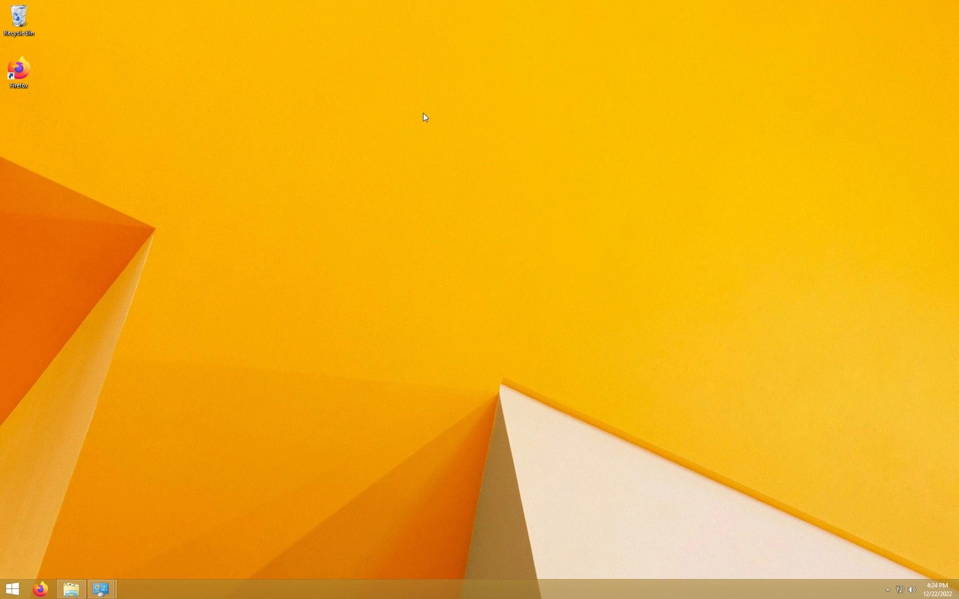
right_click(388, 89)
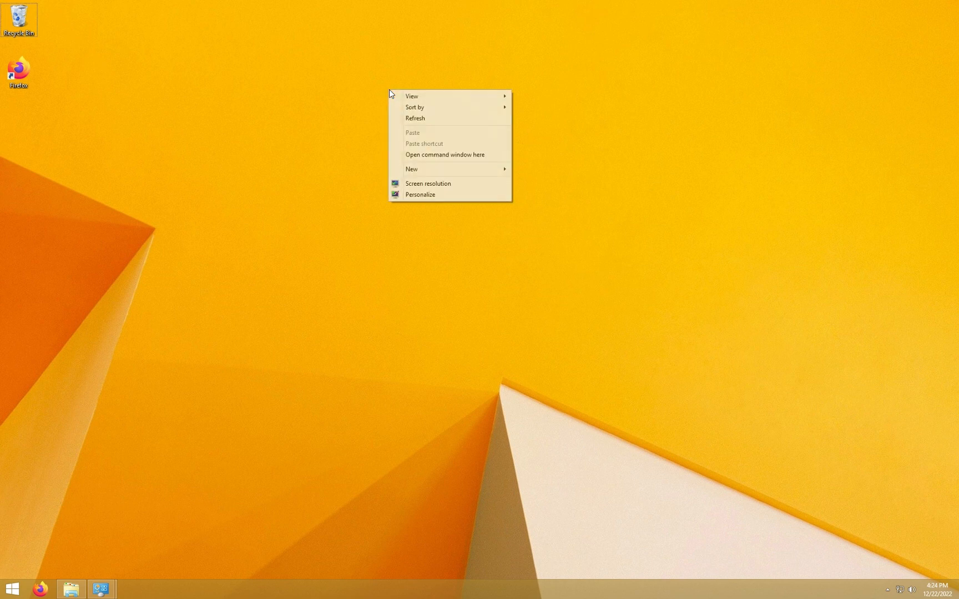
left_click(322, 172)
mouse_move(98, 595)
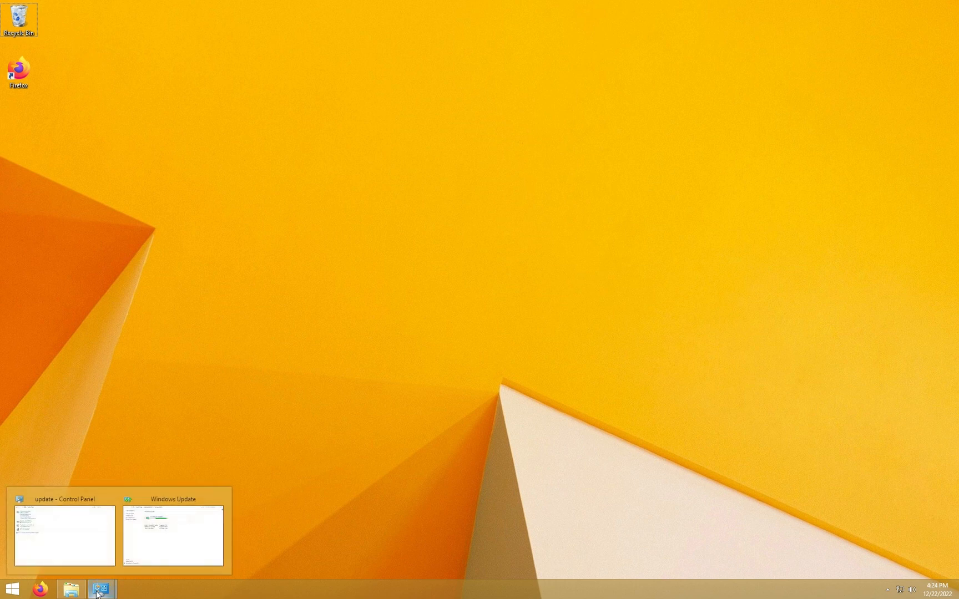
mouse_move(108, 552)
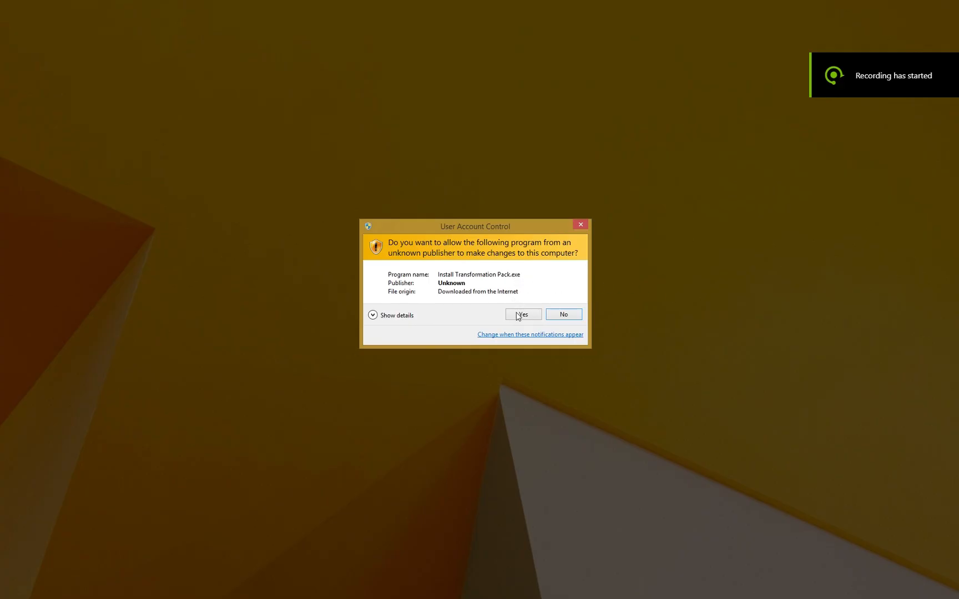
Allow Install Transformation Pack.exe to make changes to the computer
left_click(517, 315)
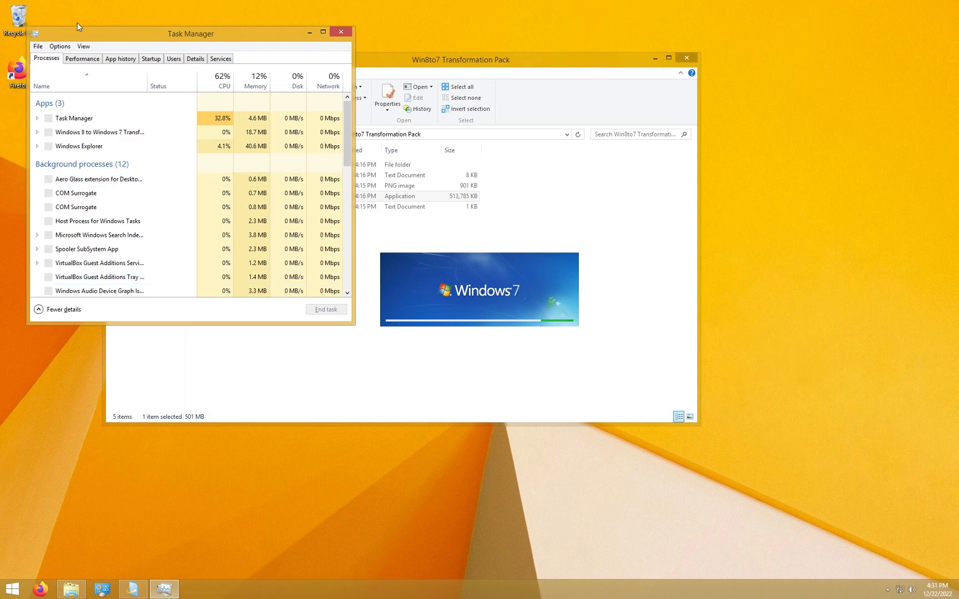
Expand the Windows 8 to Windows 7 Transformation process in Task Manager, then minimize and restore the Task Manager window
left_click(36, 134)
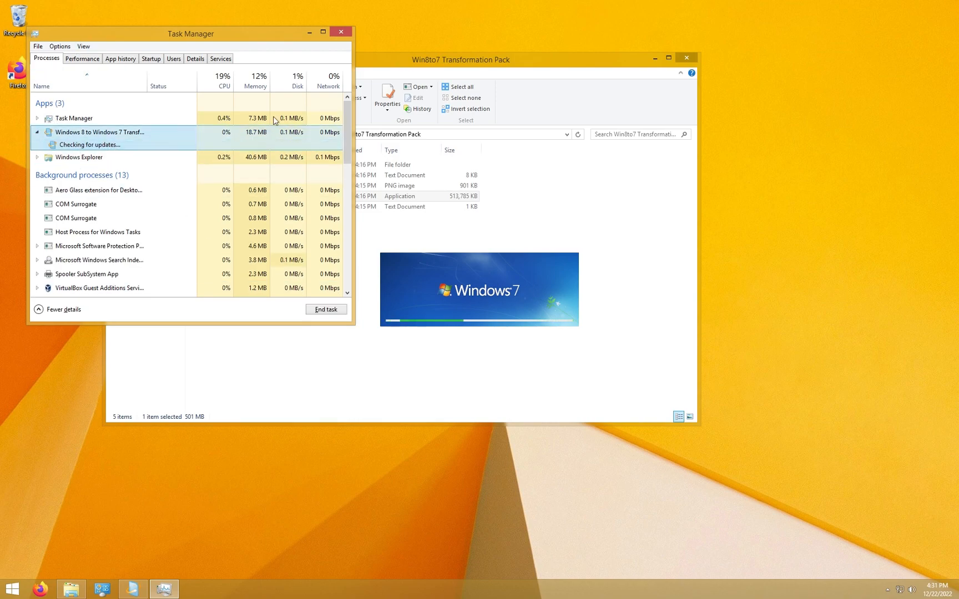
left_click(309, 32)
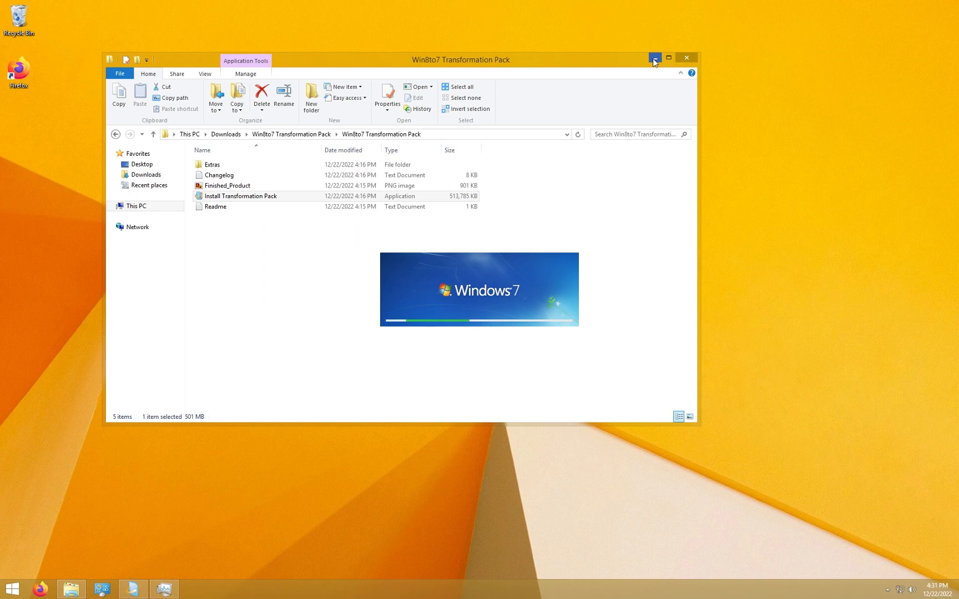
left_click(164, 589)
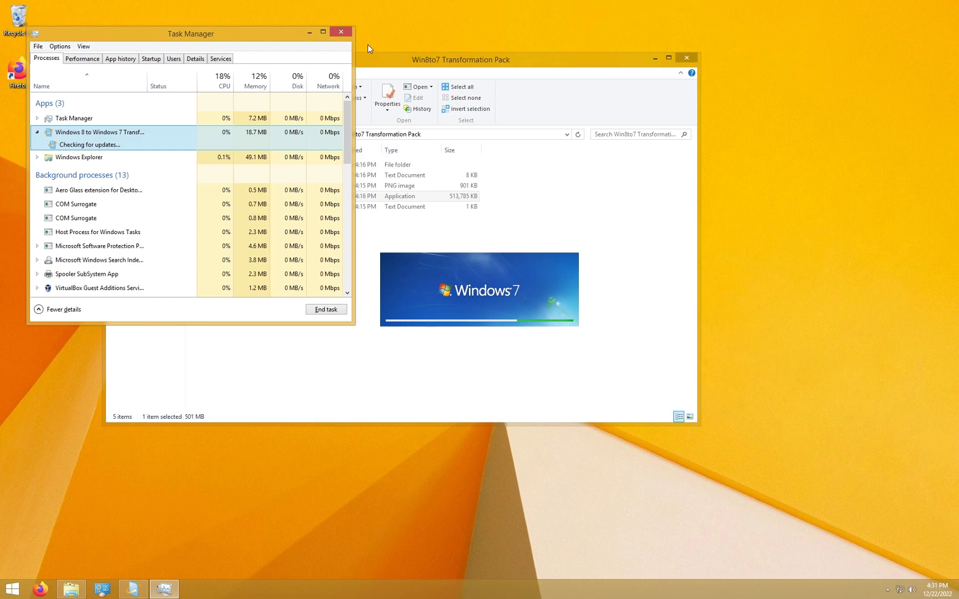
Open Resource Monitor from Task Manager's performance view and select all processes in its CPU list
left_click(93, 63)
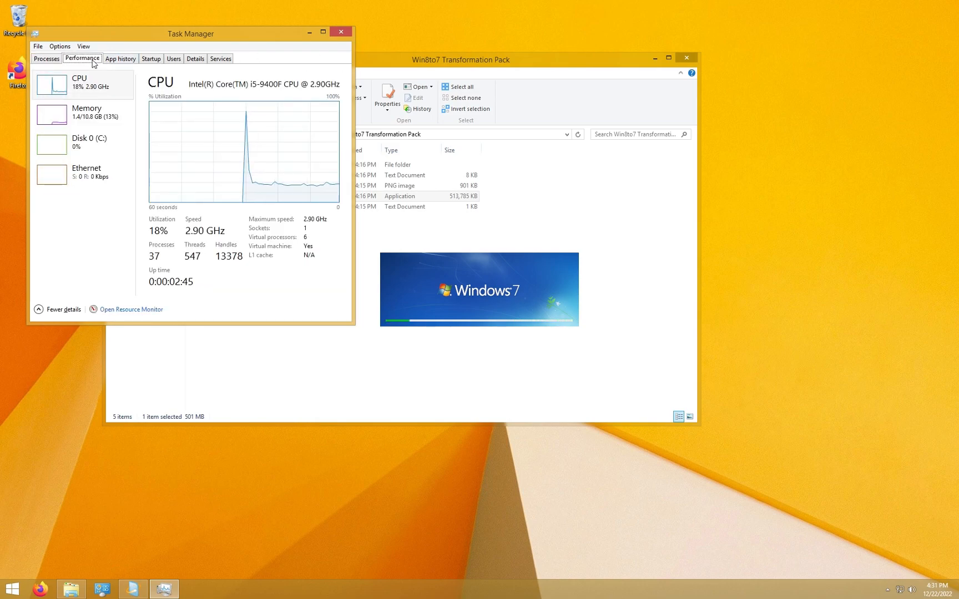
left_click(149, 310)
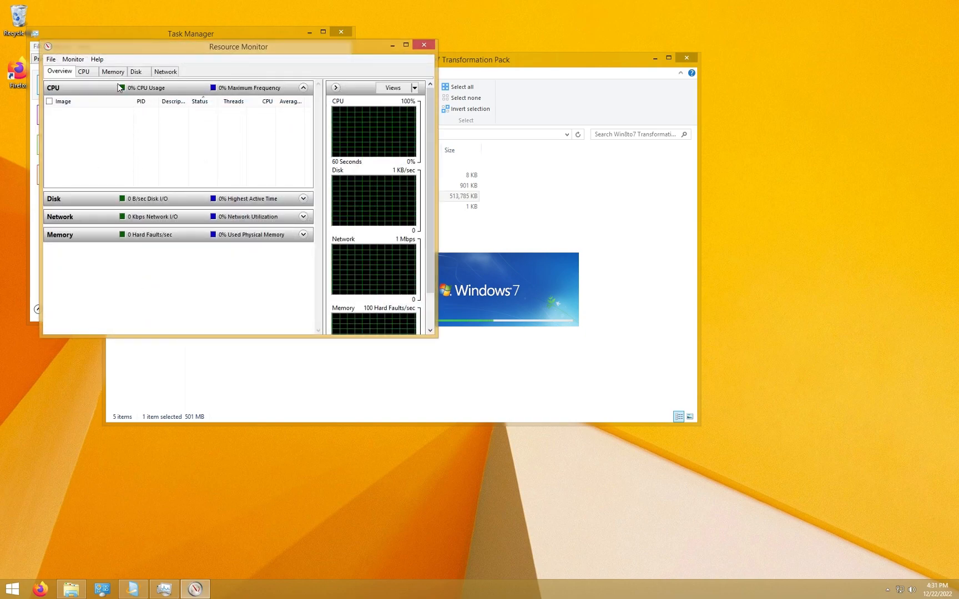
left_click(49, 101)
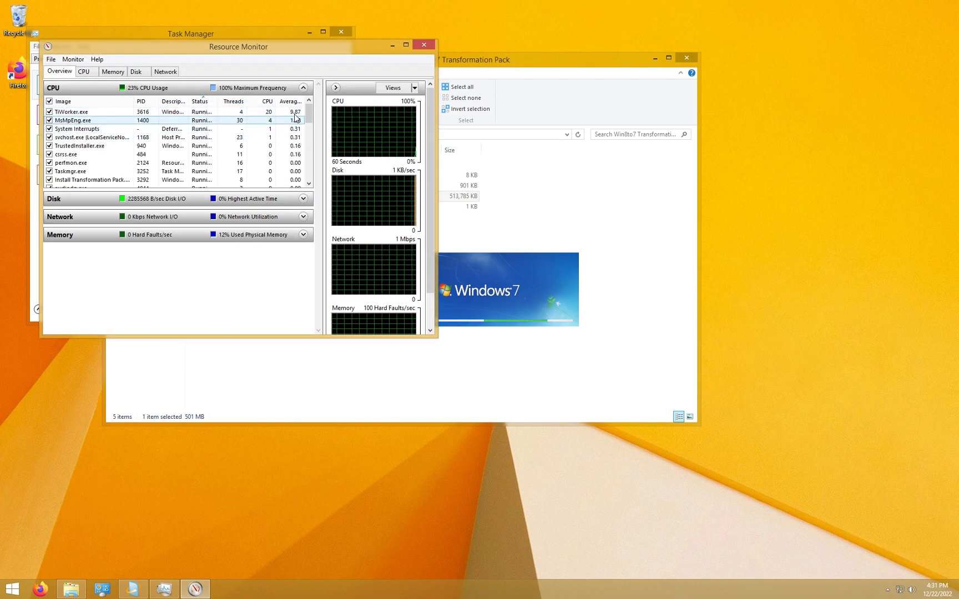
Suspend the winlogon.exe process in Resource Monitor and confirm the suspension
left_click_drag(309, 121, 311, 189)
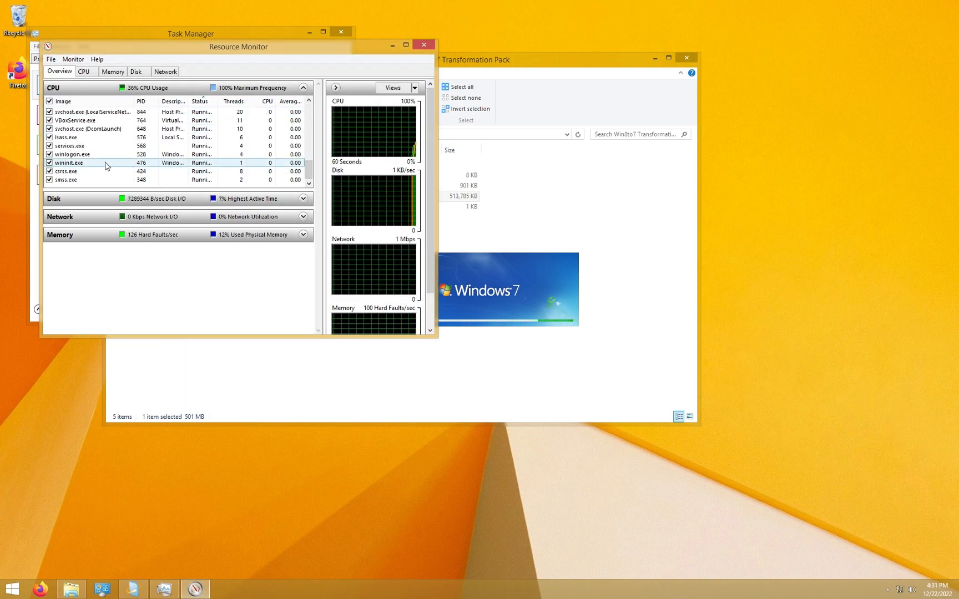
right_click(88, 155)
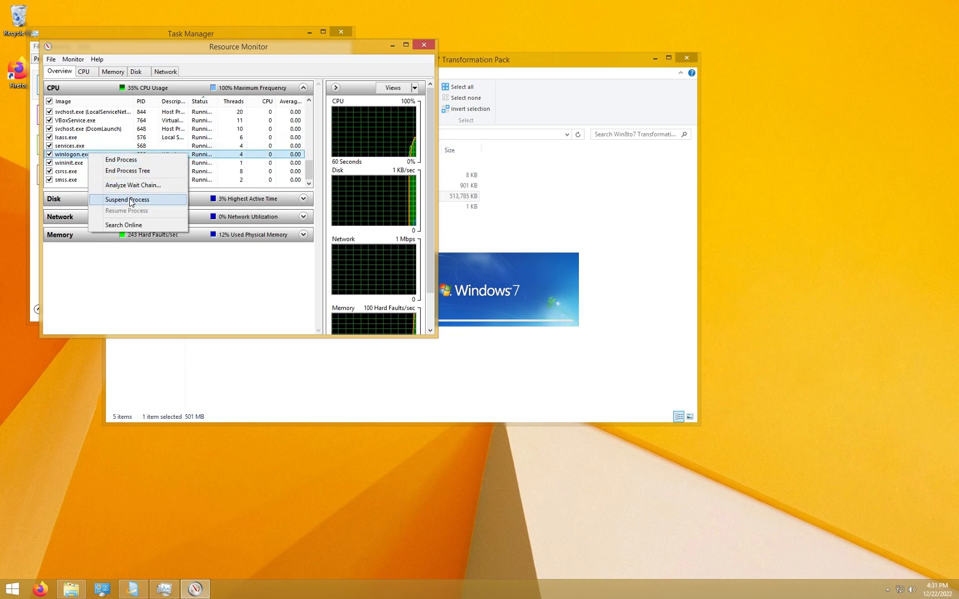
left_click(127, 200)
left_click(486, 312)
End the dwm.exe process from Resource Monitor's CPU list and confirm ending it
left_click_drag(309, 173, 314, 123)
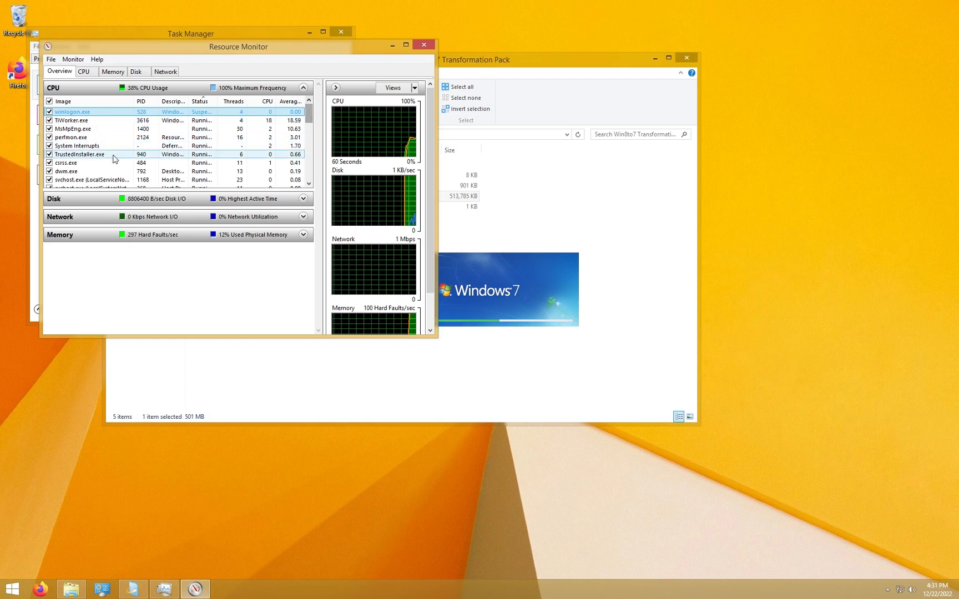
left_click(78, 172)
right_click(78, 173)
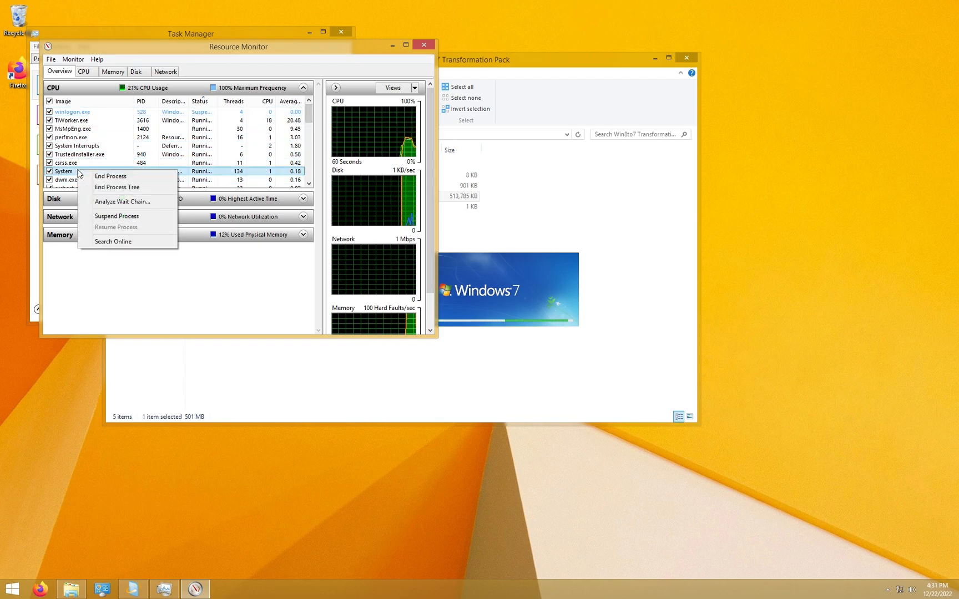
right_click(61, 182)
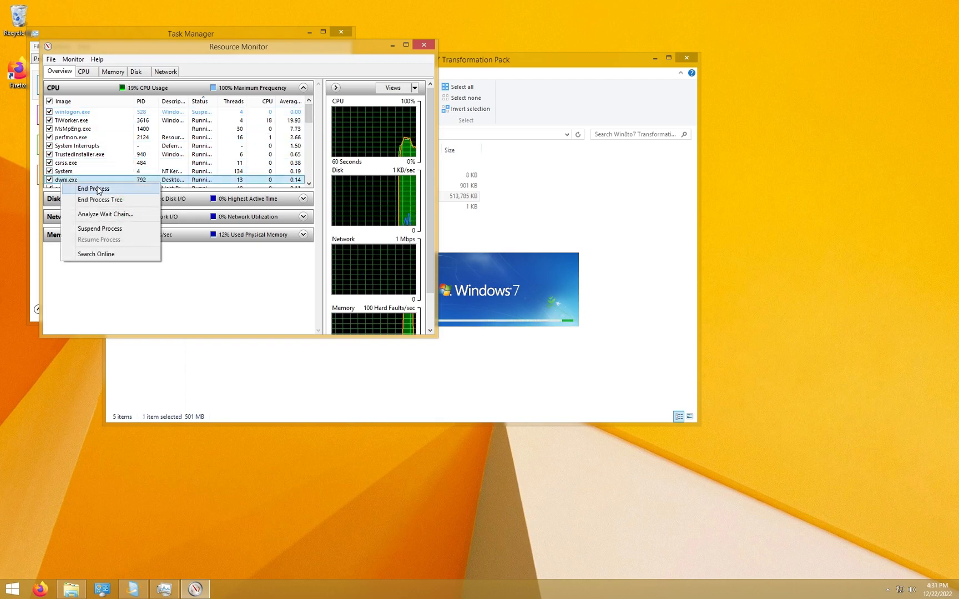
left_click(89, 188)
left_click(489, 313)
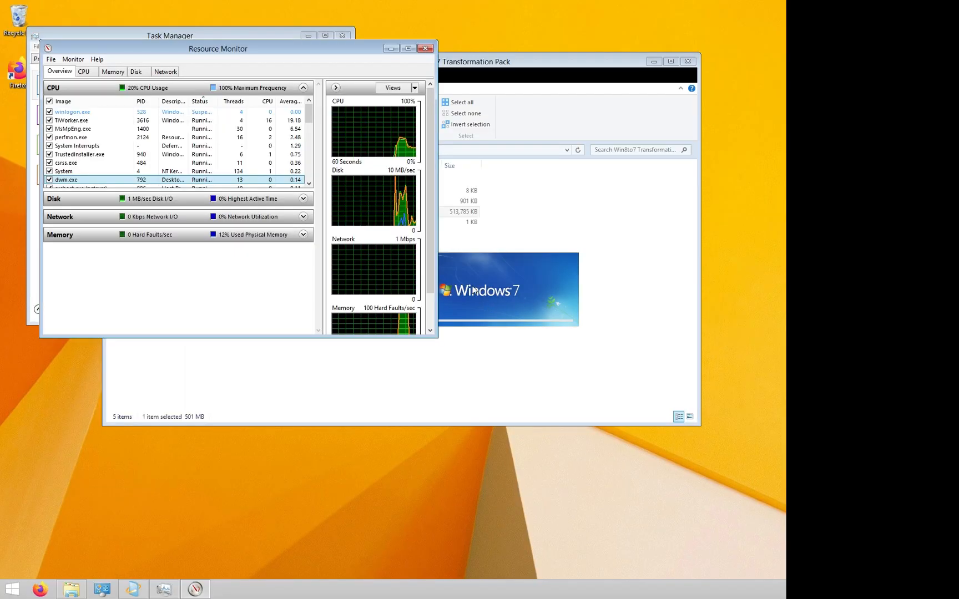
Bring the Win8to7 Transformation Pack folder window to the front, move it lower on the desktop, and minimize it
left_click(549, 62)
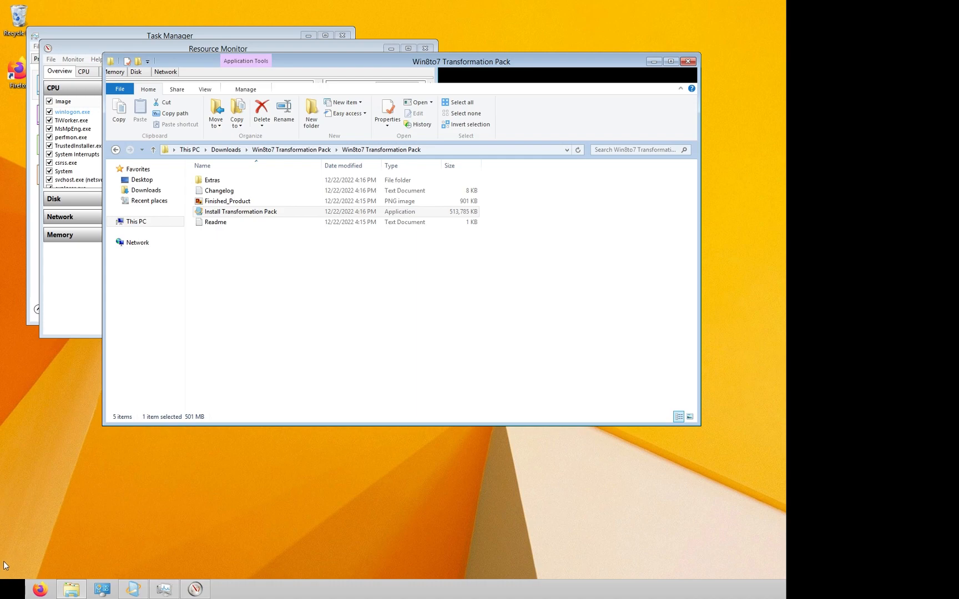
left_click(1, 595)
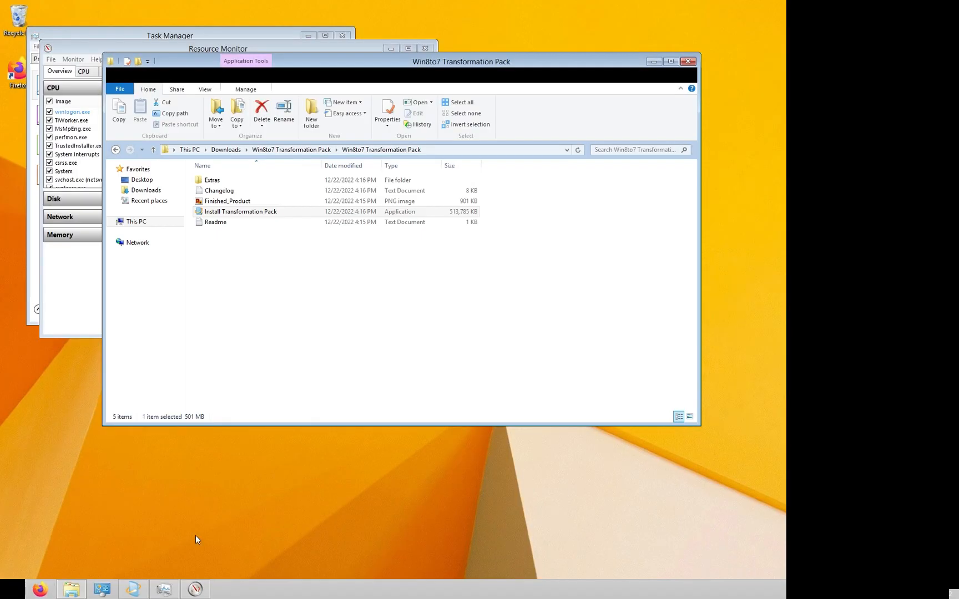
left_click_drag(658, 66, 680, 140)
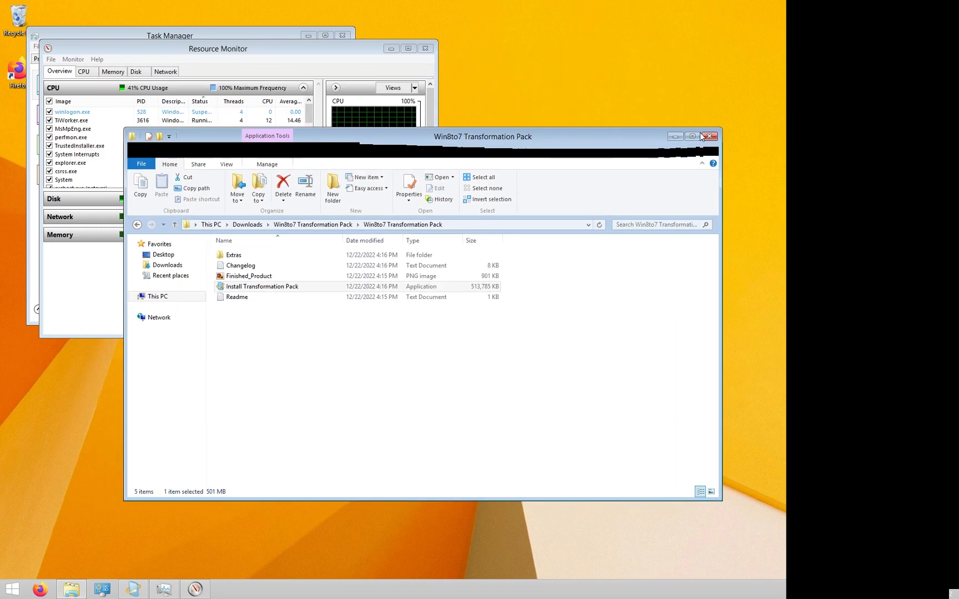
left_click(677, 137)
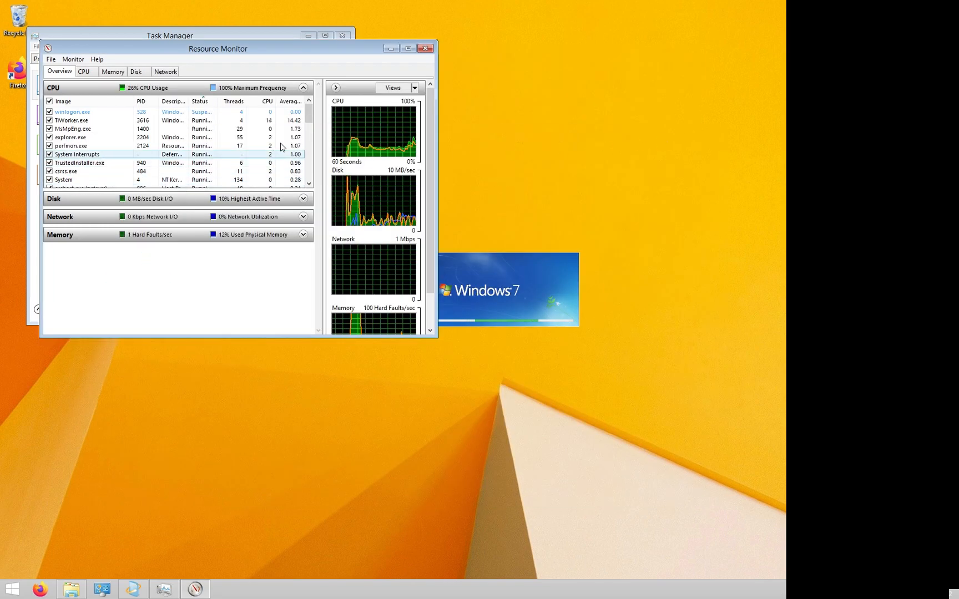
Resume the suspended winlogon.exe process in Resource Monitor, and minimize both Resource Monitor and Task Manager
left_click_drag(308, 106, 304, 168)
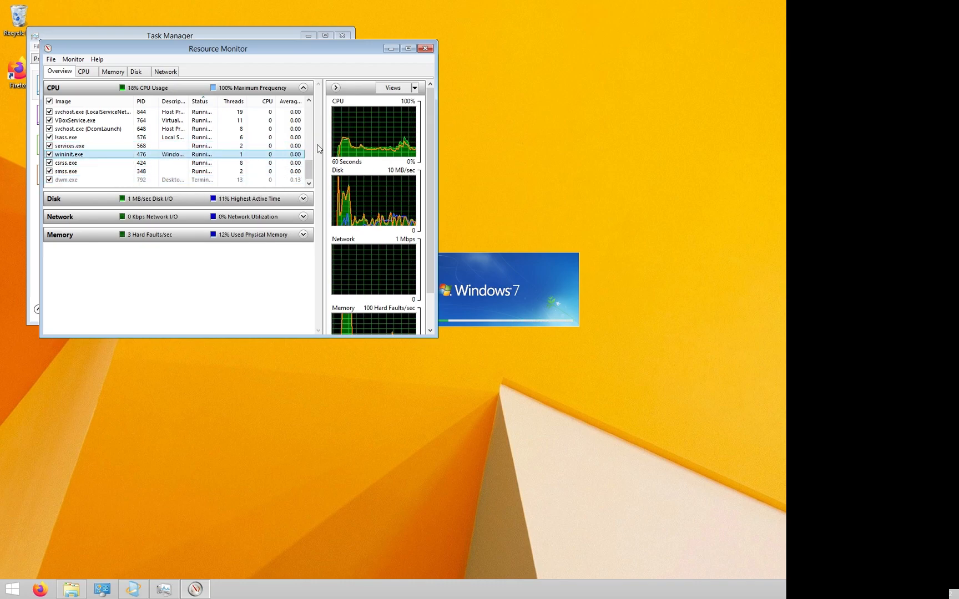
left_click_drag(309, 163, 313, 122)
scroll(313, 121, "up", 3)
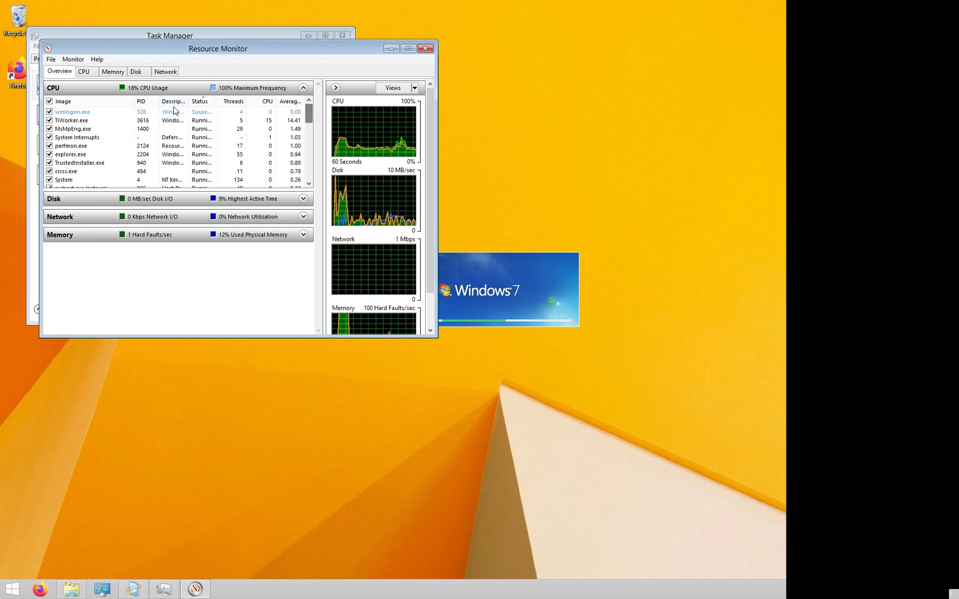
right_click(139, 113)
left_click(175, 169)
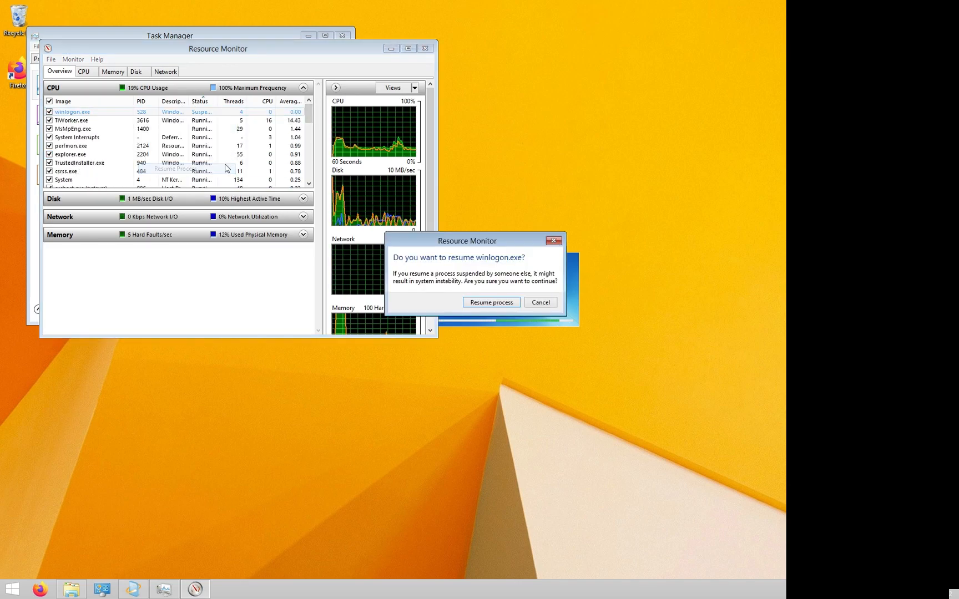
left_click(495, 302)
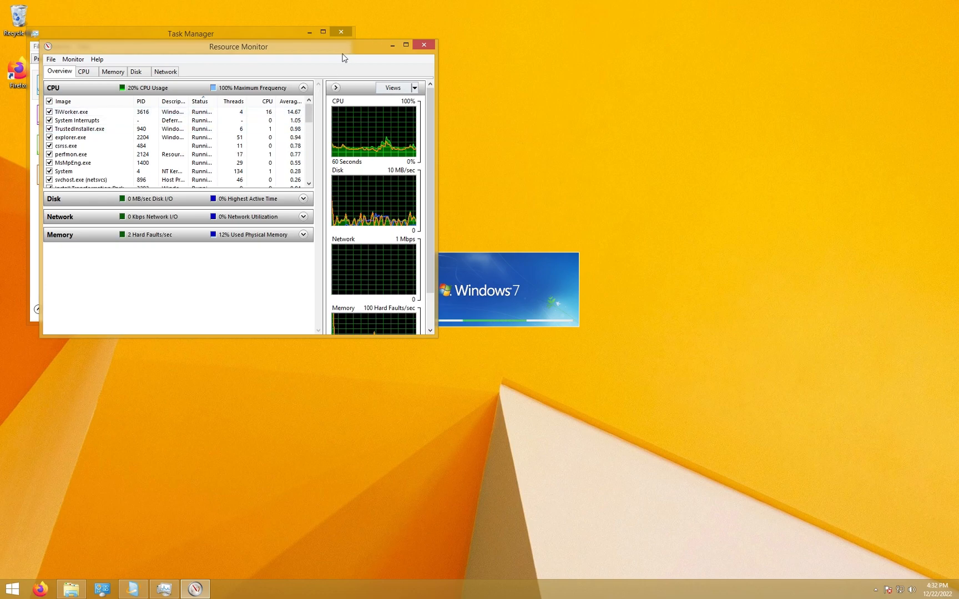
left_click(392, 46)
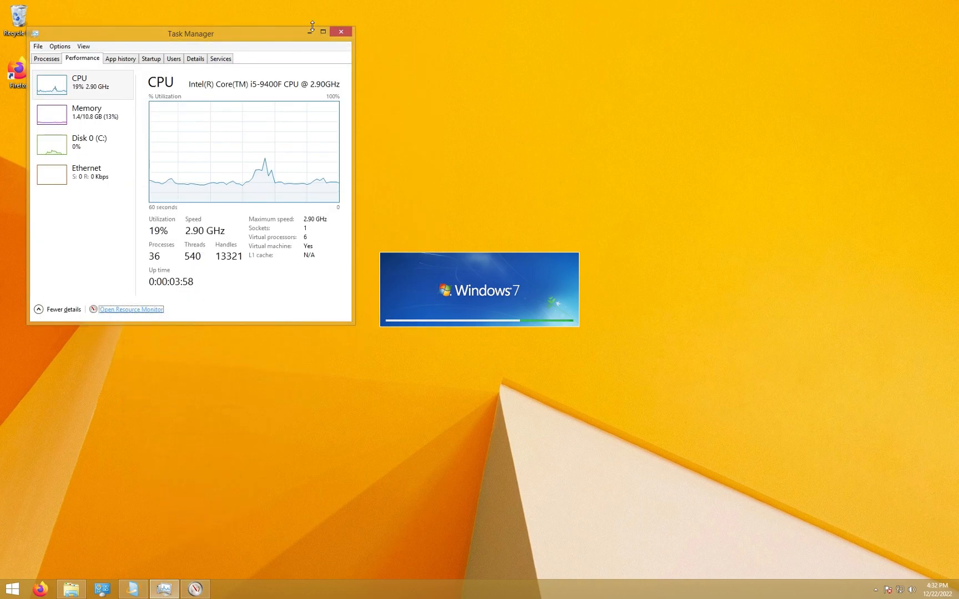
left_click(314, 31)
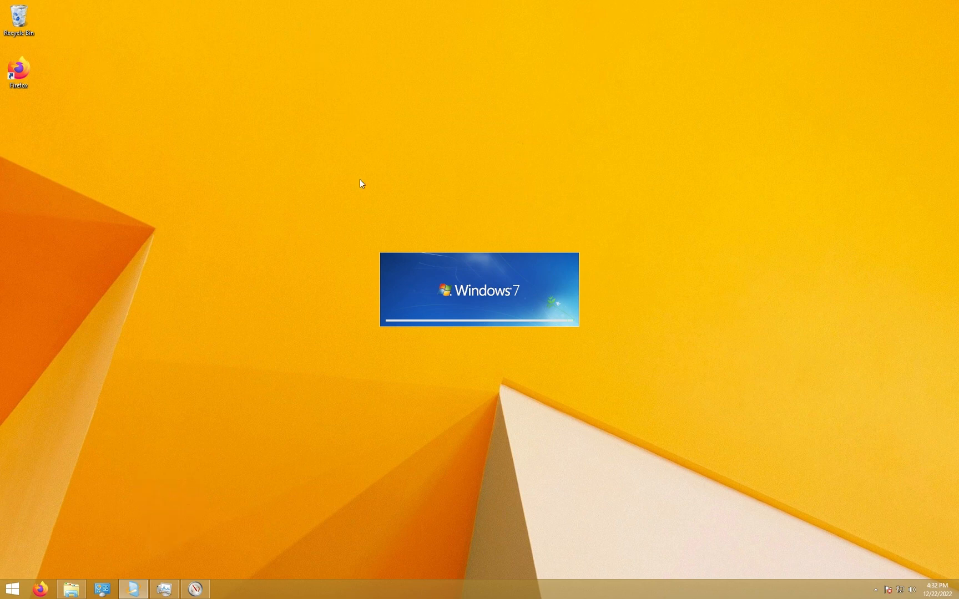
Restore the Win8to7 Transformation Pack folder window, collapse its ribbon, and minimize it again
left_click(72, 590)
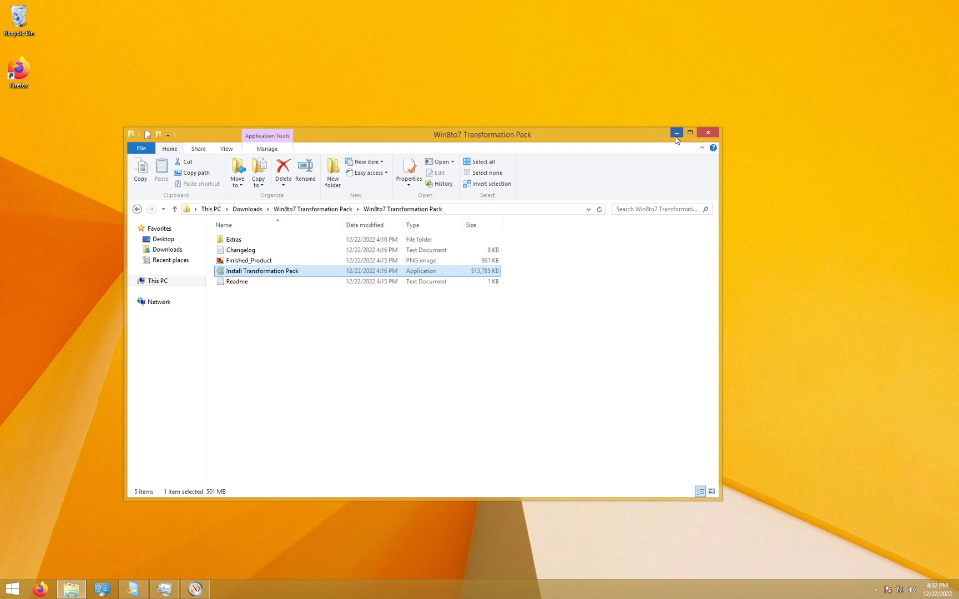
left_click(702, 148)
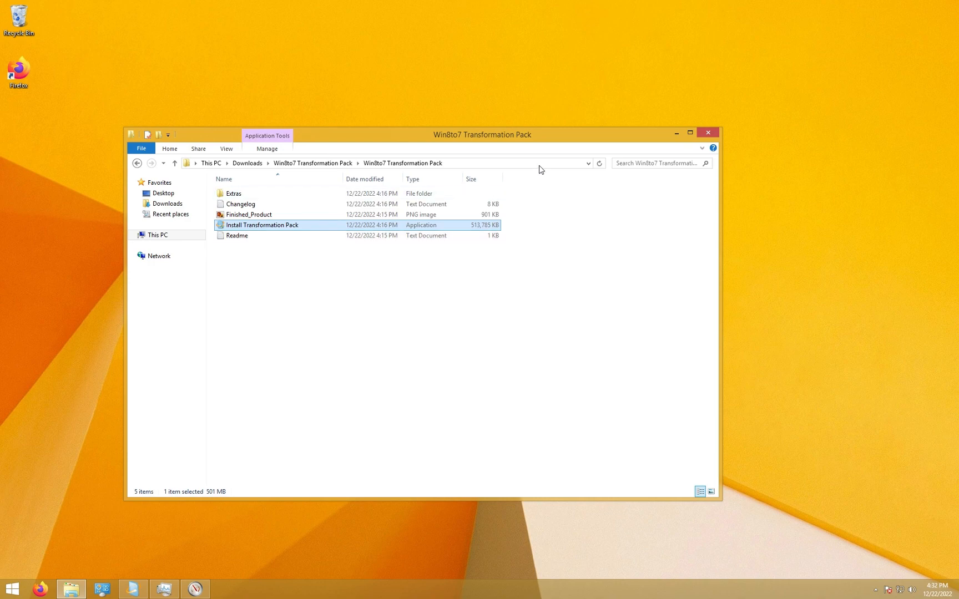
left_click_drag(509, 140, 551, 165)
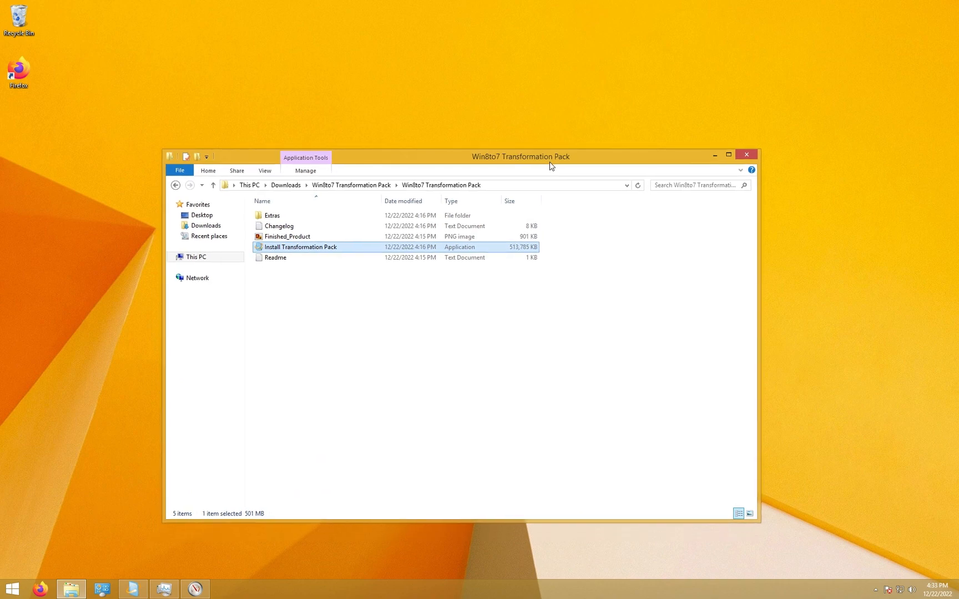
left_click(715, 156)
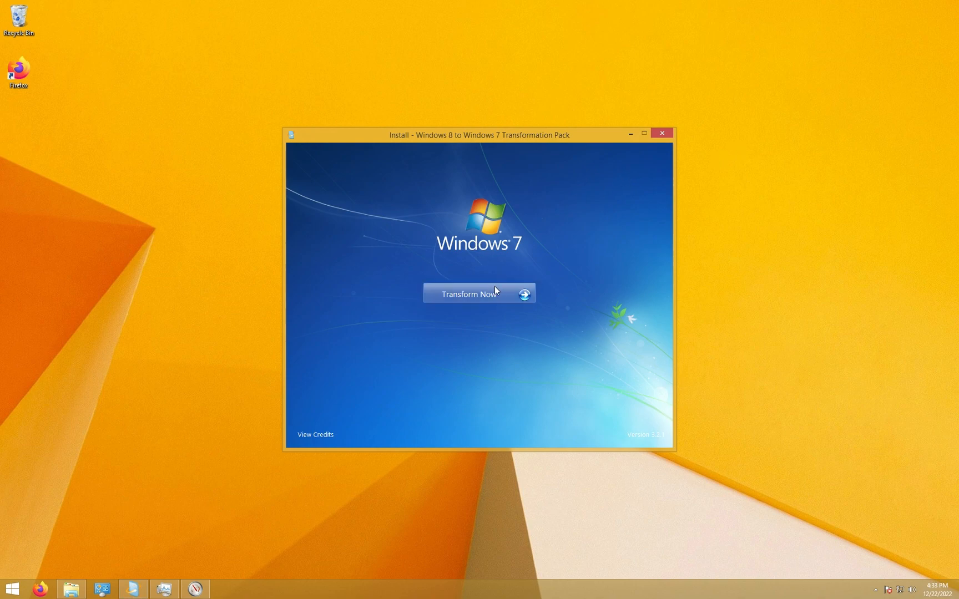
Begin the transformation setup, agree to the terms and conditions, and keep Windows 7 Ultimate branding with Windows 7's Ribbon
left_click(525, 295)
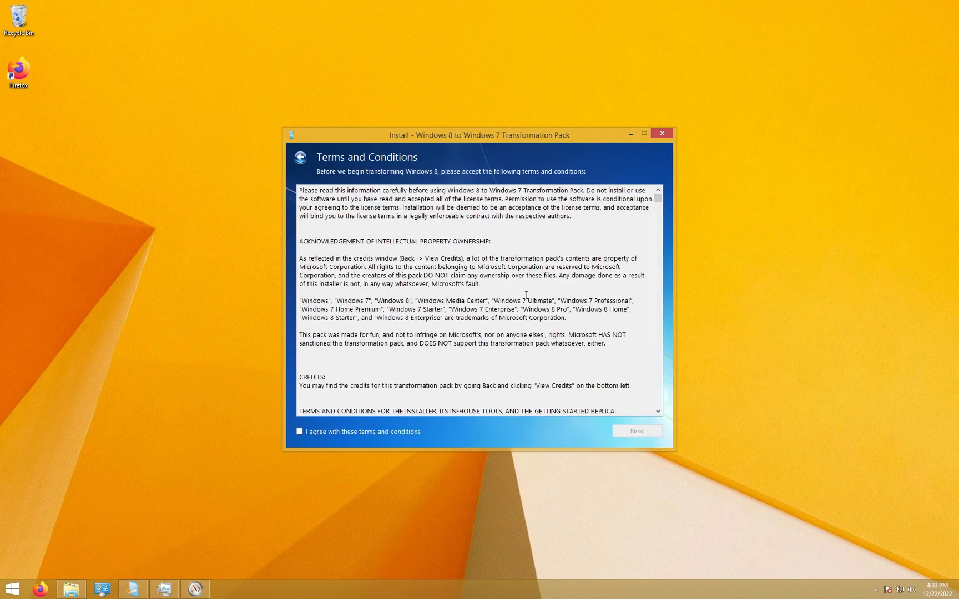
left_click(307, 432)
left_click(642, 432)
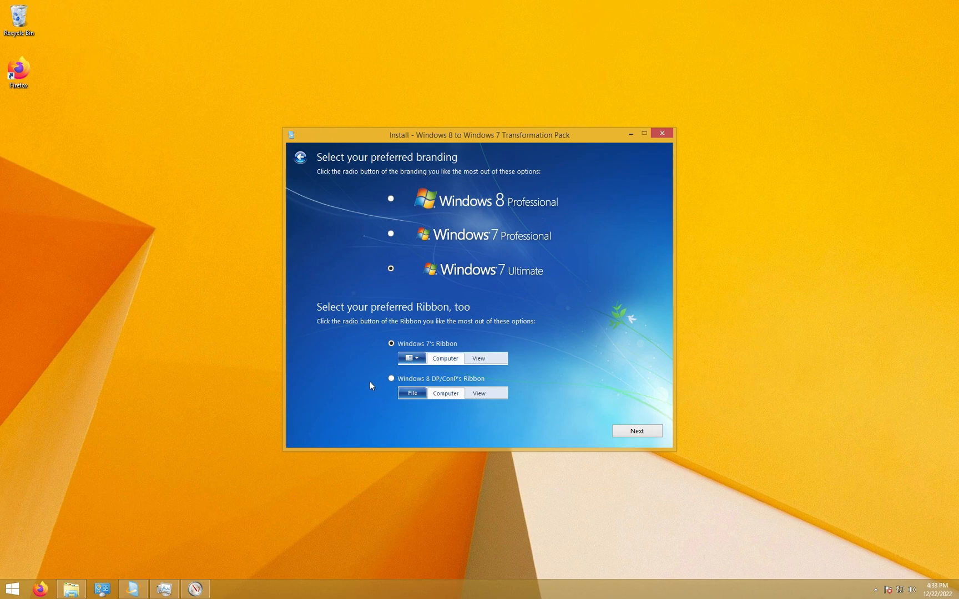
left_click(637, 430)
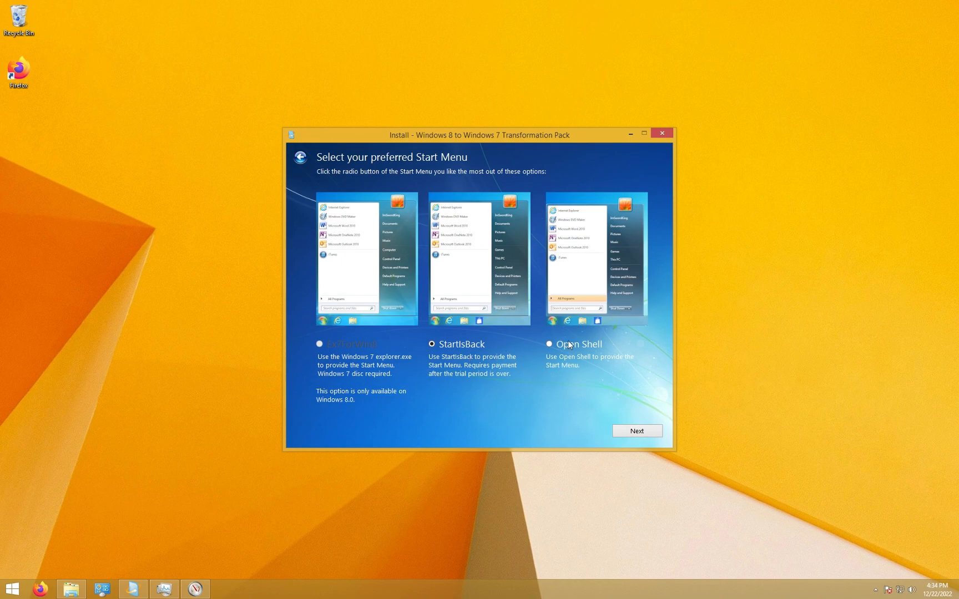
Choose Open Shell as the Start Menu, keep the Shiny glass style and default options, and start the transformation
left_click(549, 345)
left_click(627, 432)
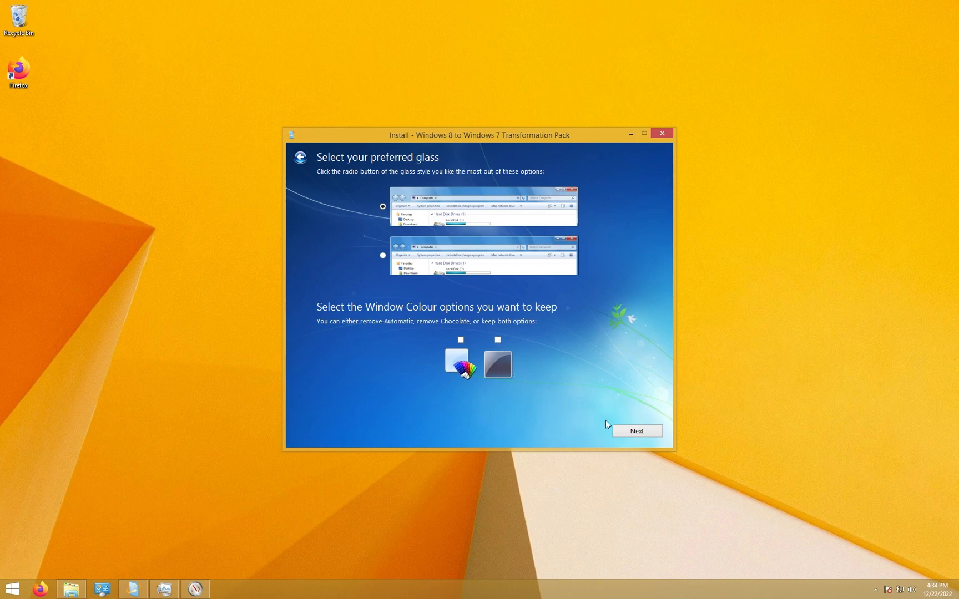
left_click(635, 435)
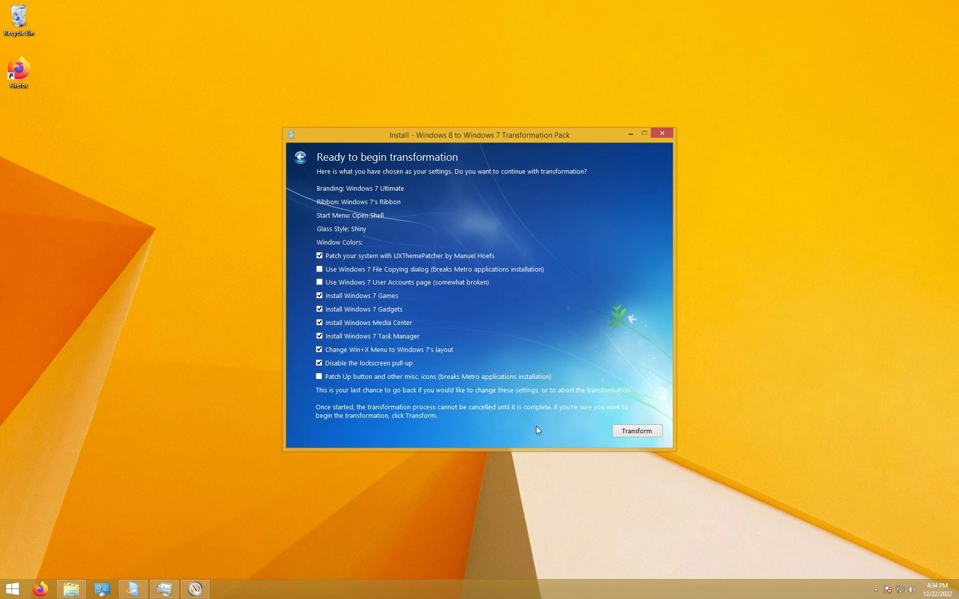
left_click(632, 433)
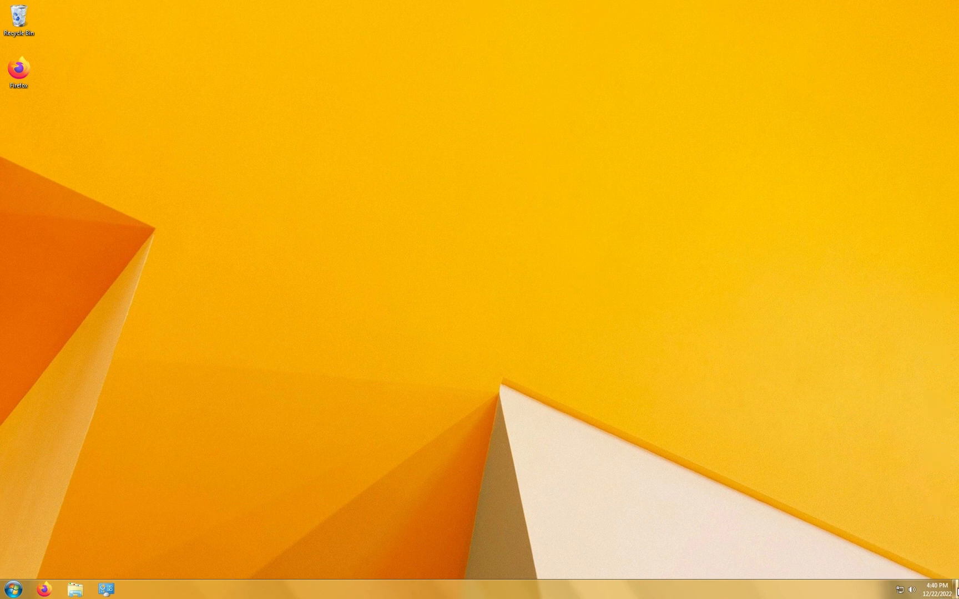
right_click(956, 587)
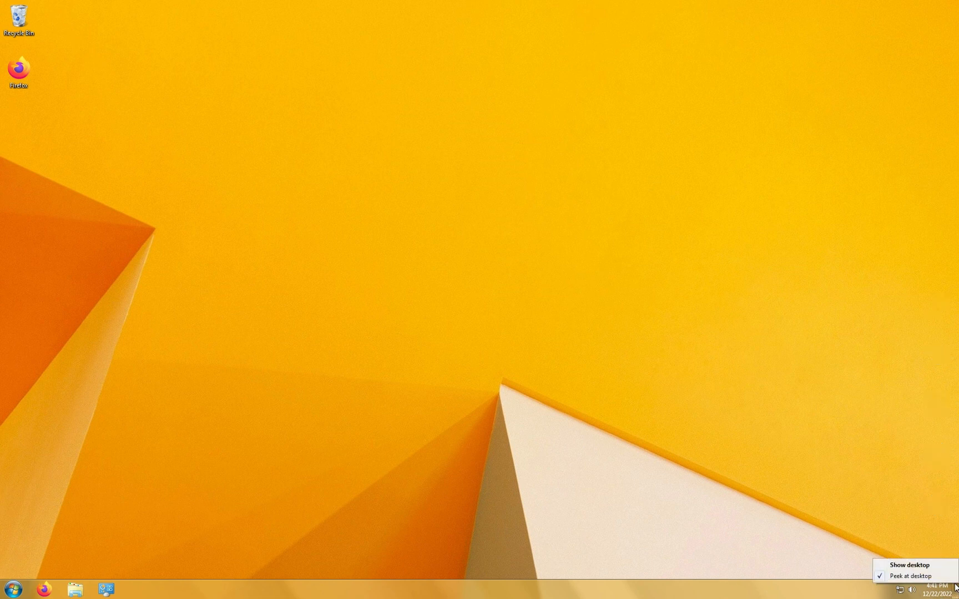
left_click(908, 504)
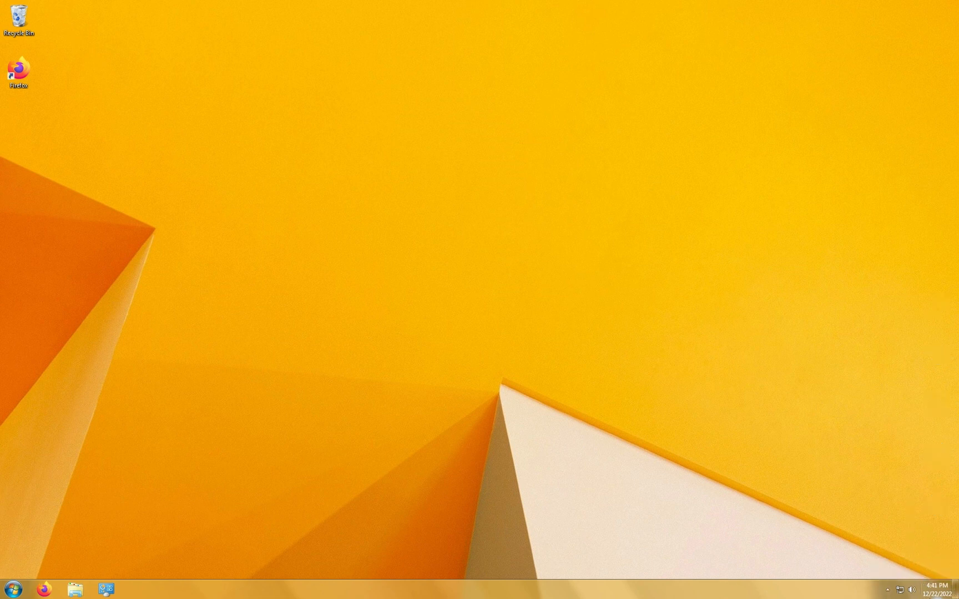
mouse_move(956, 596)
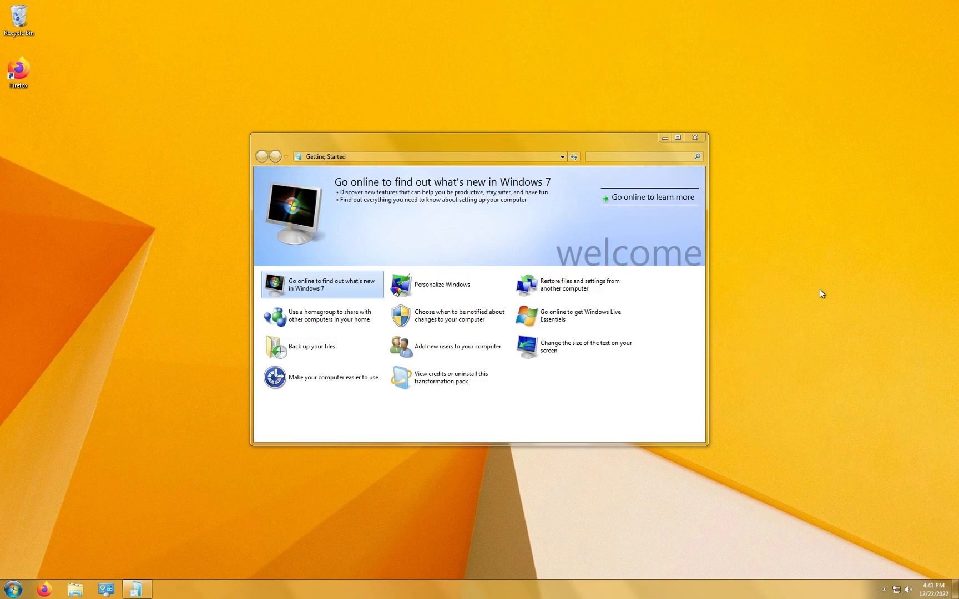
Look at the new Start menu, close it, and minimize the Getting Started window
left_click(666, 140)
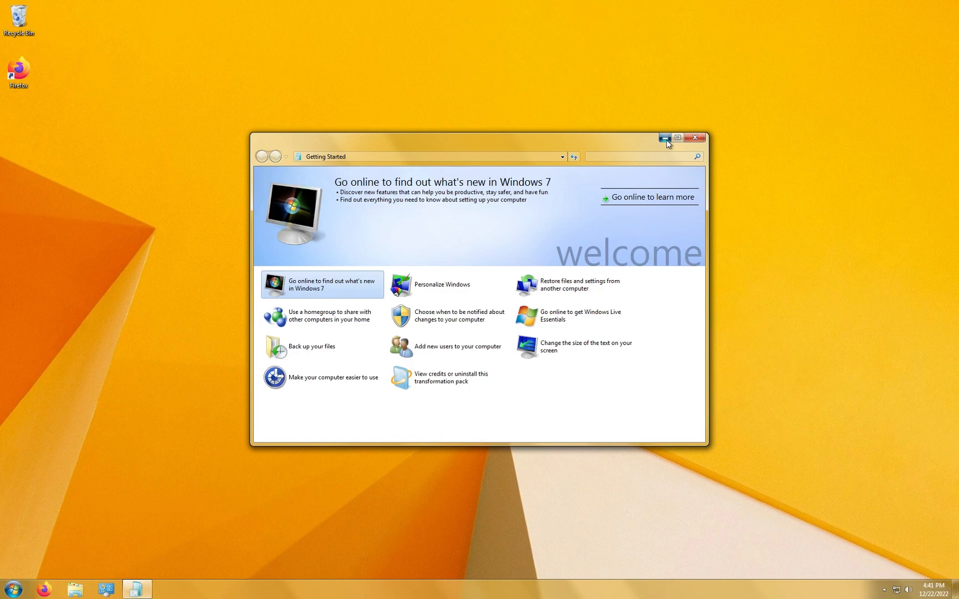
left_click(575, 143)
key("super")
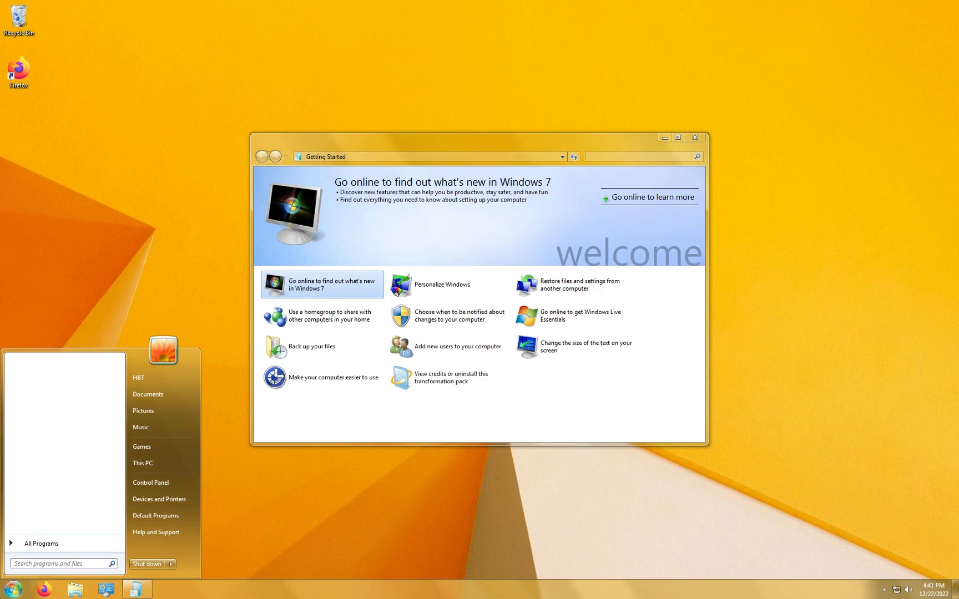
key("super")
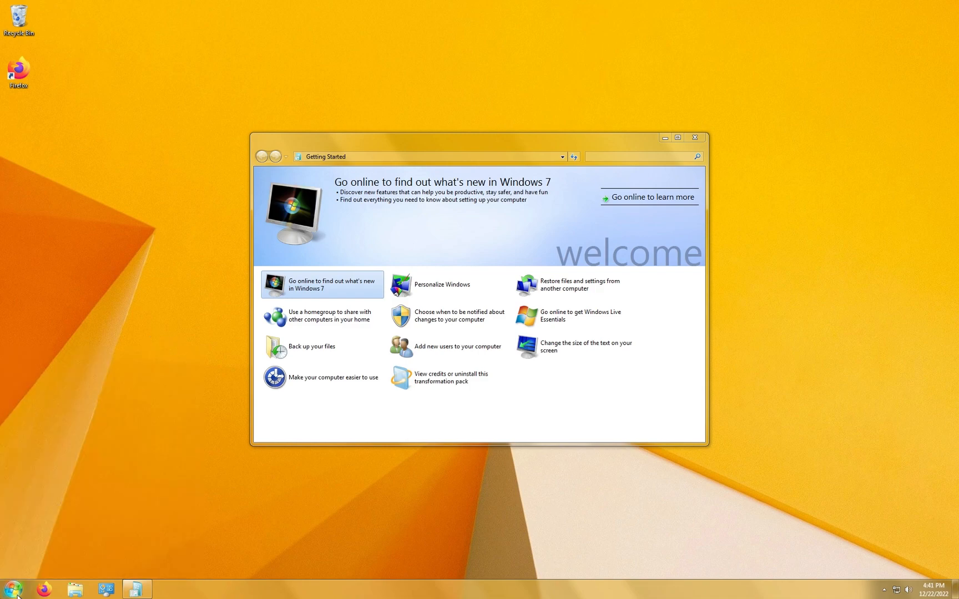
left_click(664, 142)
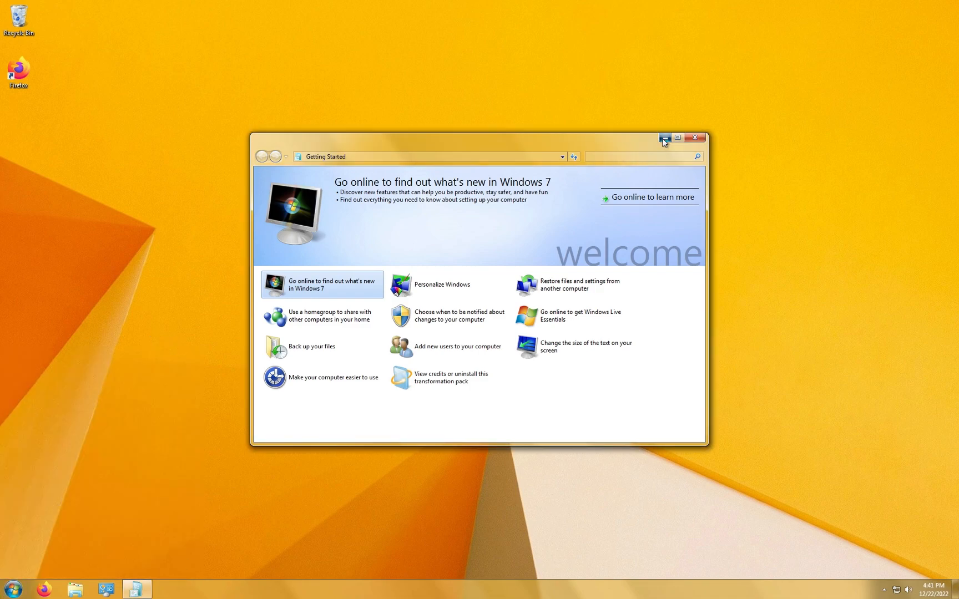
left_click(663, 138)
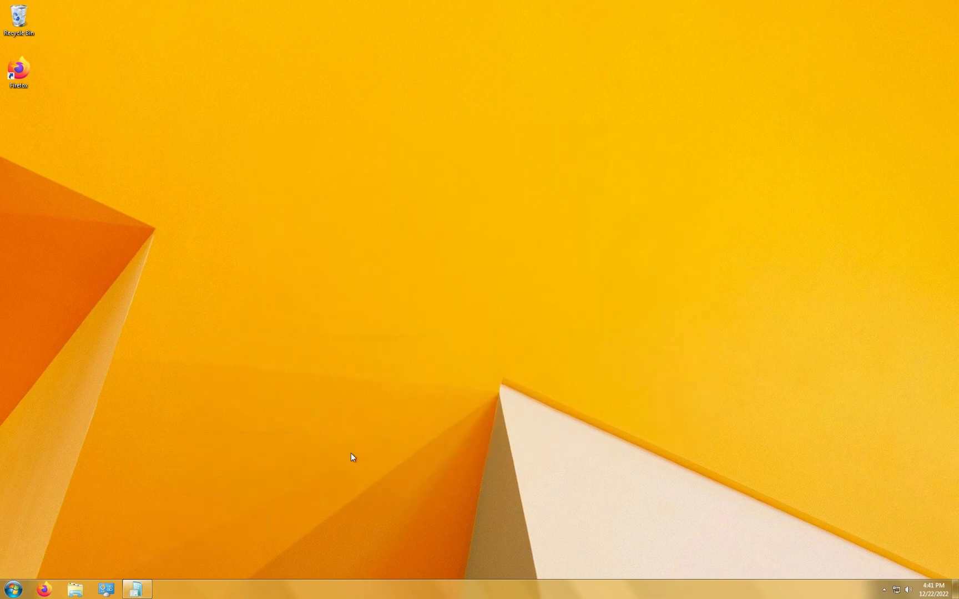
Open the theme settings in Control Panel and look through the default and installed themes
left_click(106, 590)
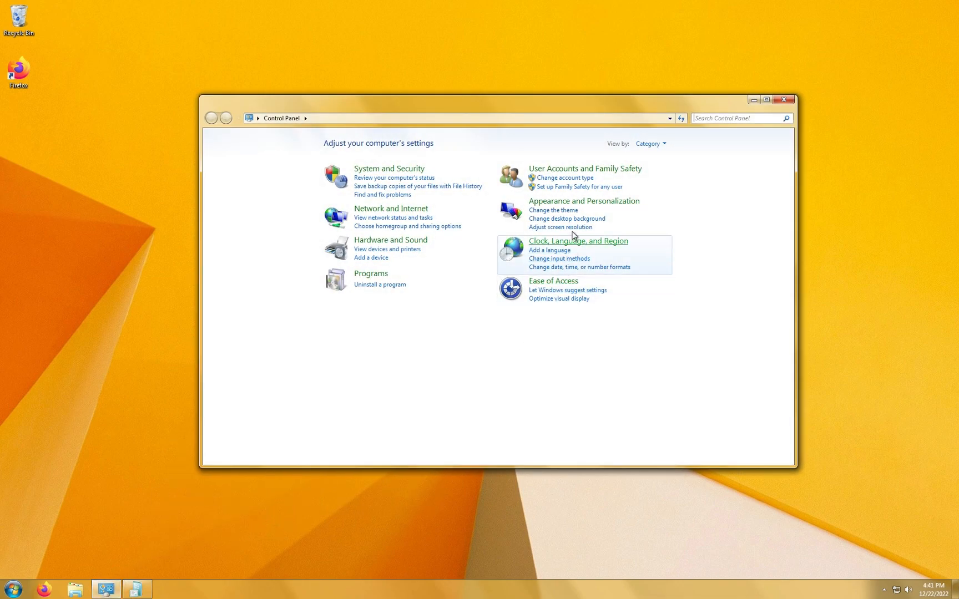
left_click(571, 212)
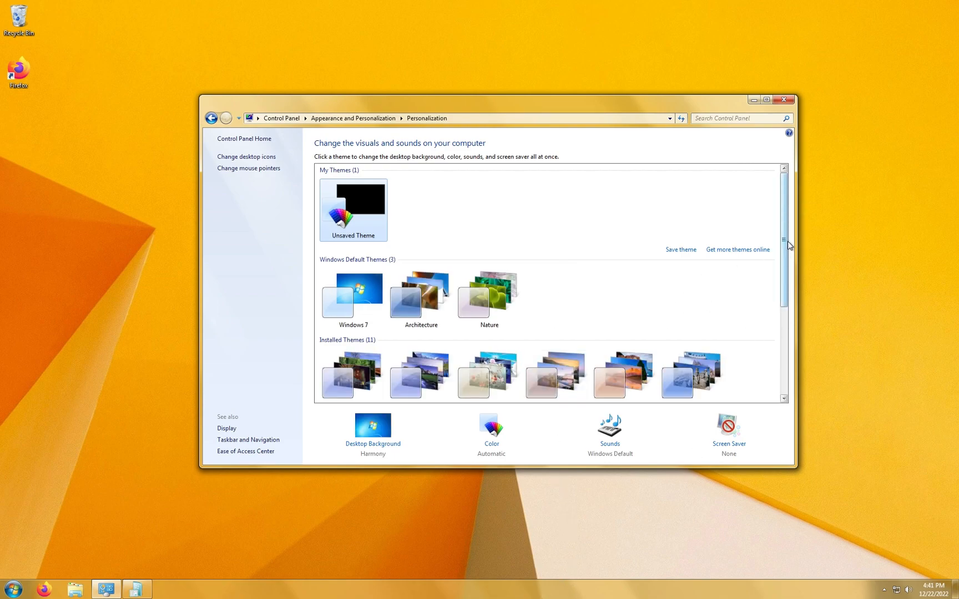
scroll(787, 255, "down", 2)
scroll(786, 269, "up", 1)
scroll(785, 270, "up", 2)
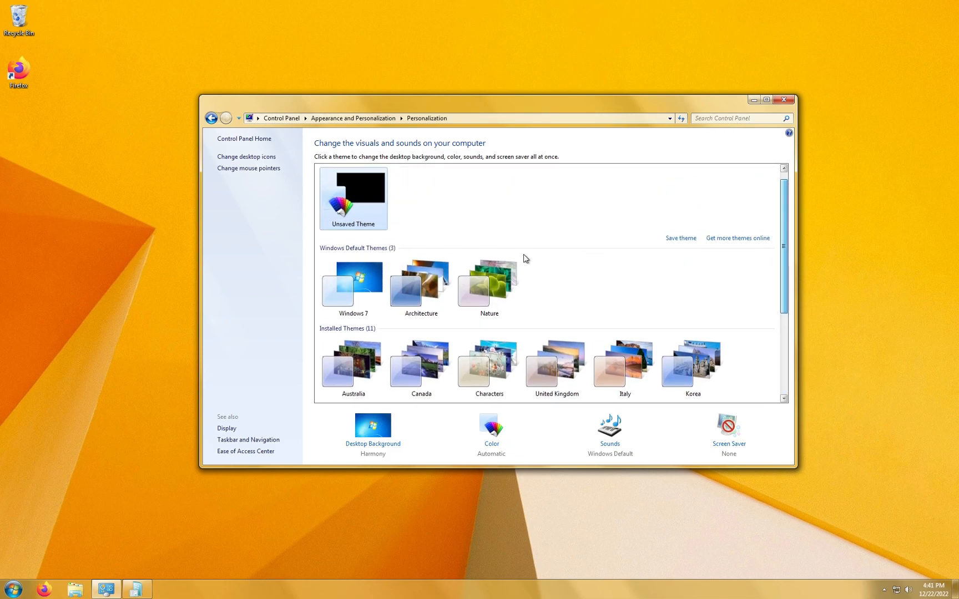
Try the Windows 7 theme and the Windows 7 Basic high contrast theme, moving the Personalization window to check each one's frame
left_click(355, 284)
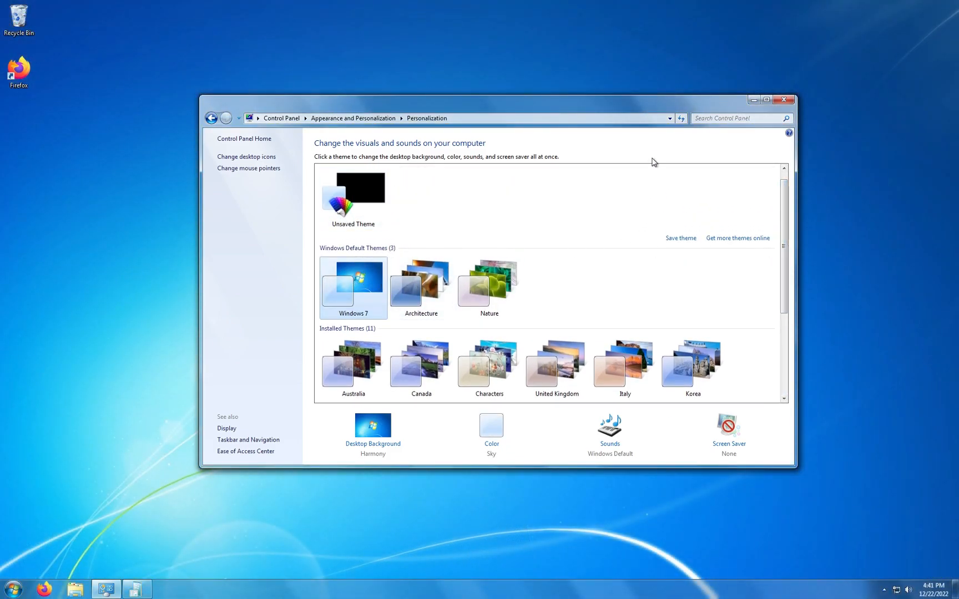
left_click_drag(645, 101, 668, 107)
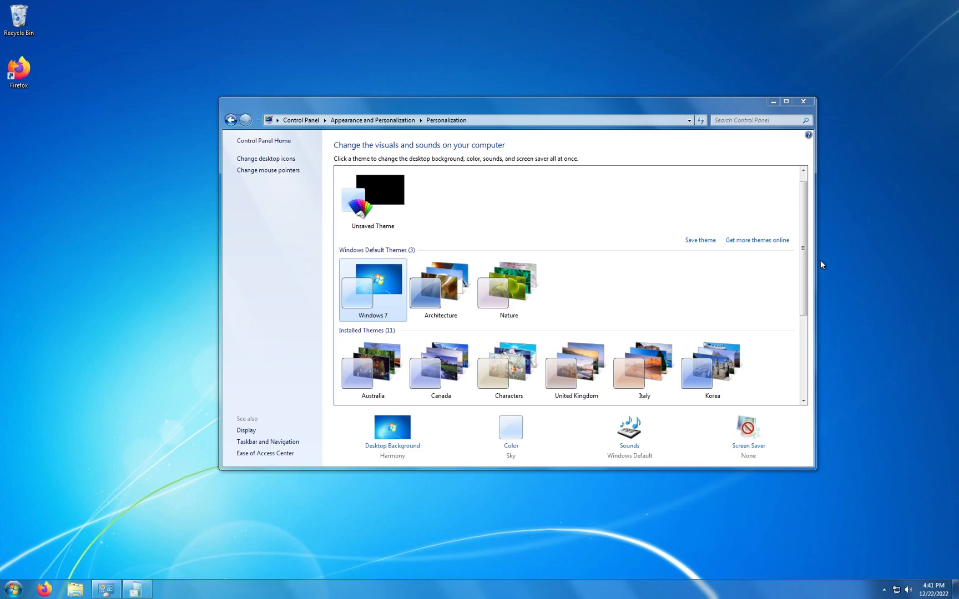
left_click_drag(802, 238, 815, 326)
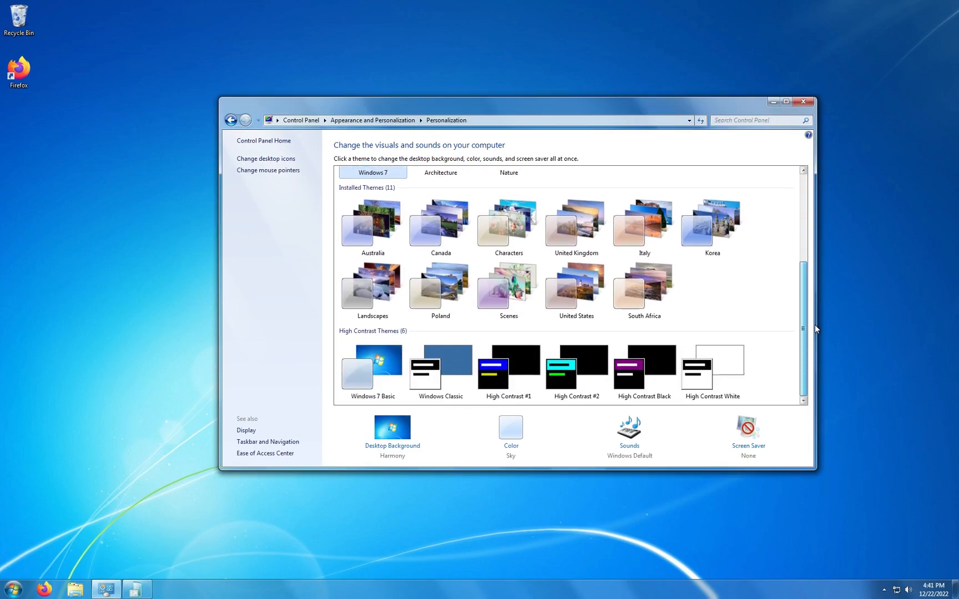
left_click(383, 379)
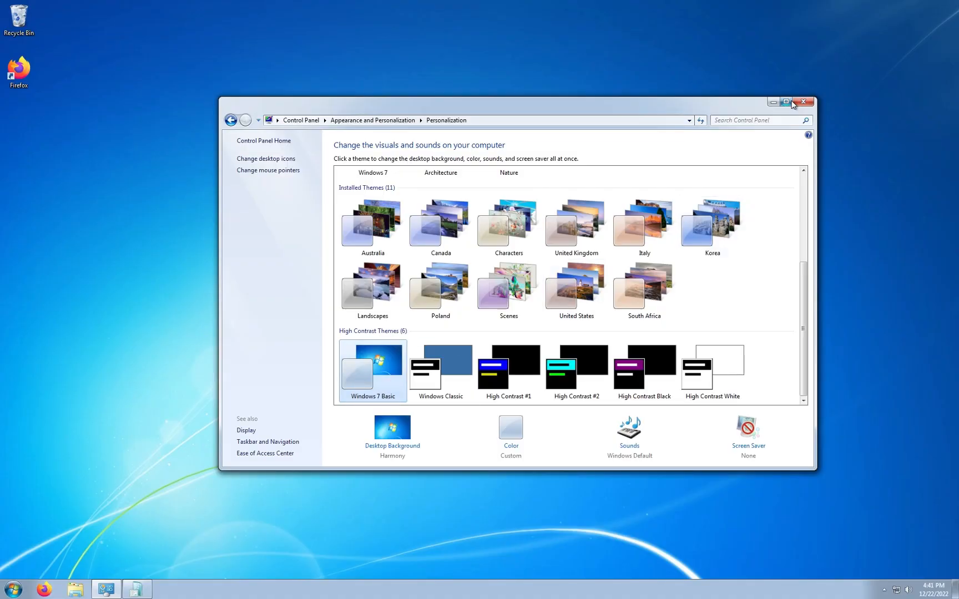
mouse_move(733, 106)
left_mouse_down()
mouse_move(606, 158)
mouse_move(572, 135)
mouse_move(731, 140)
mouse_move(728, 89)
left_mouse_up()
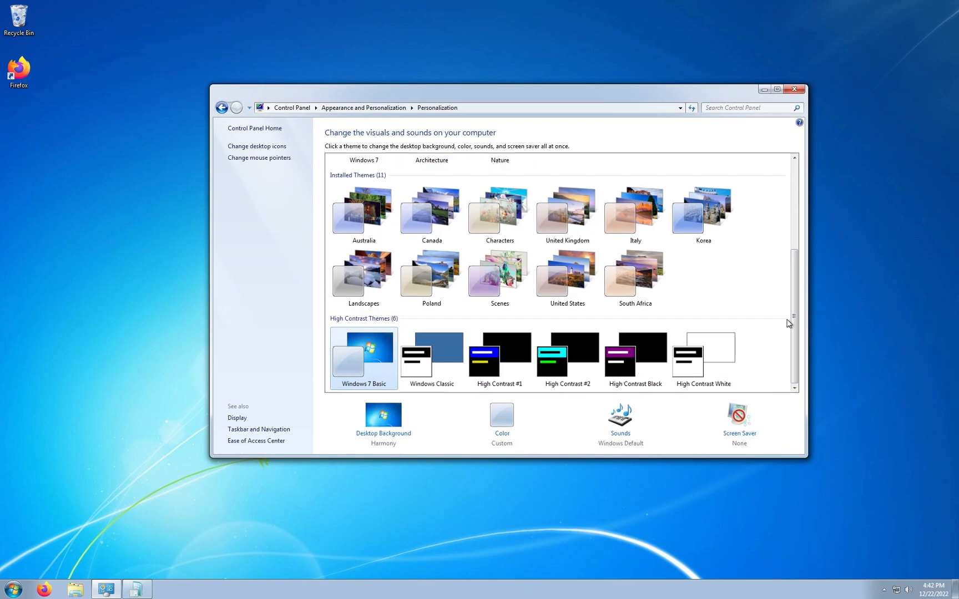
Compare the Windows Classic and High Contrast #1 themes, including the Start menu's look, and finish on Windows Classic
left_click(425, 361)
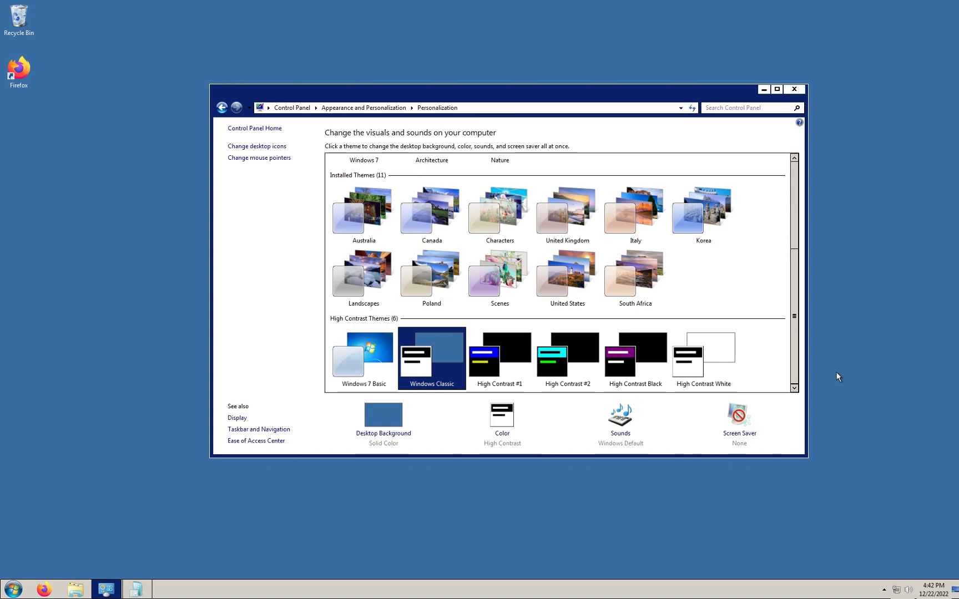
key("super")
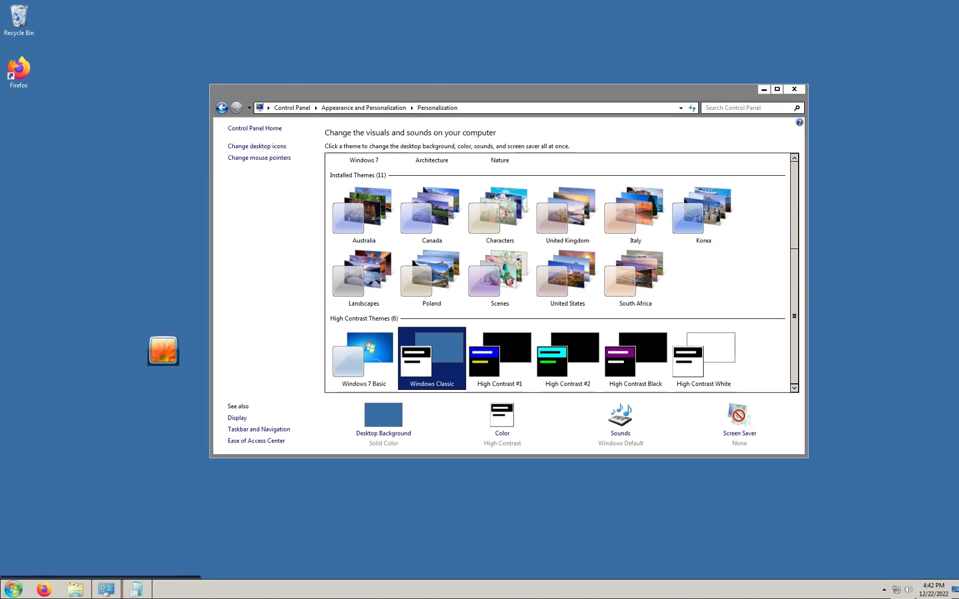
key("Escape")
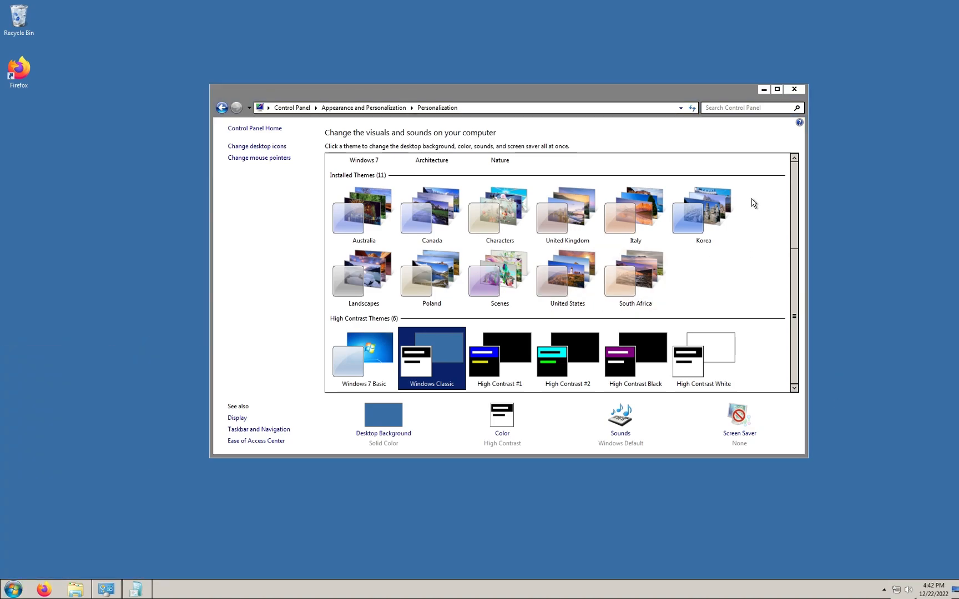
left_click(498, 367)
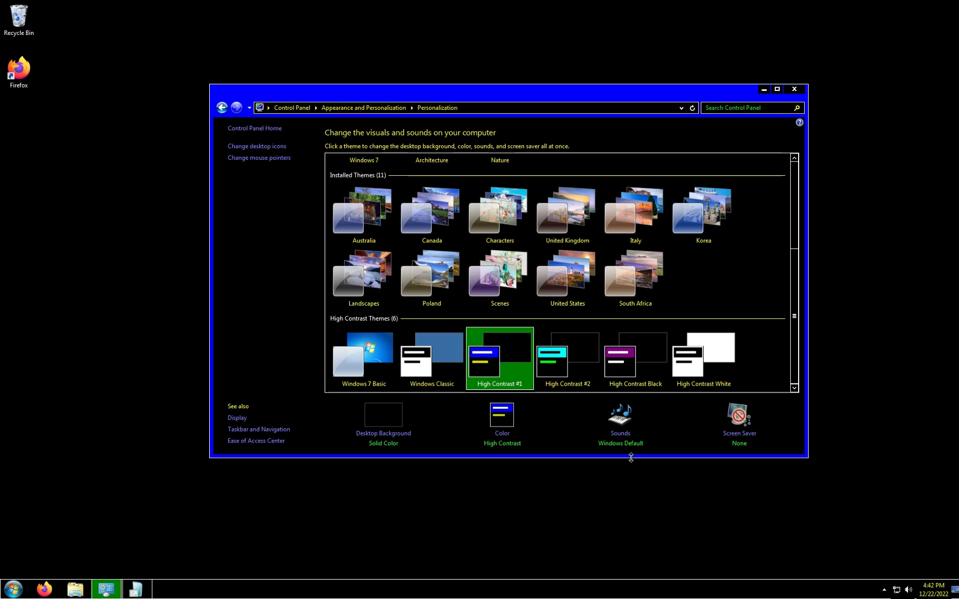
left_click(441, 381)
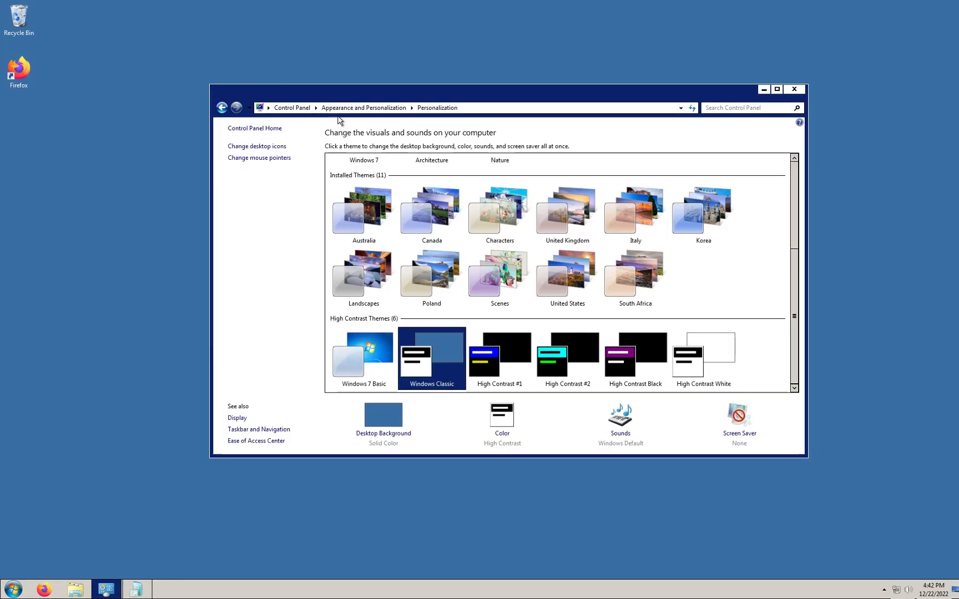
Open Windows Task Manager, move its window beside the Personalization window, and minimize it
left_click(13, 589)
left_click(14, 589)
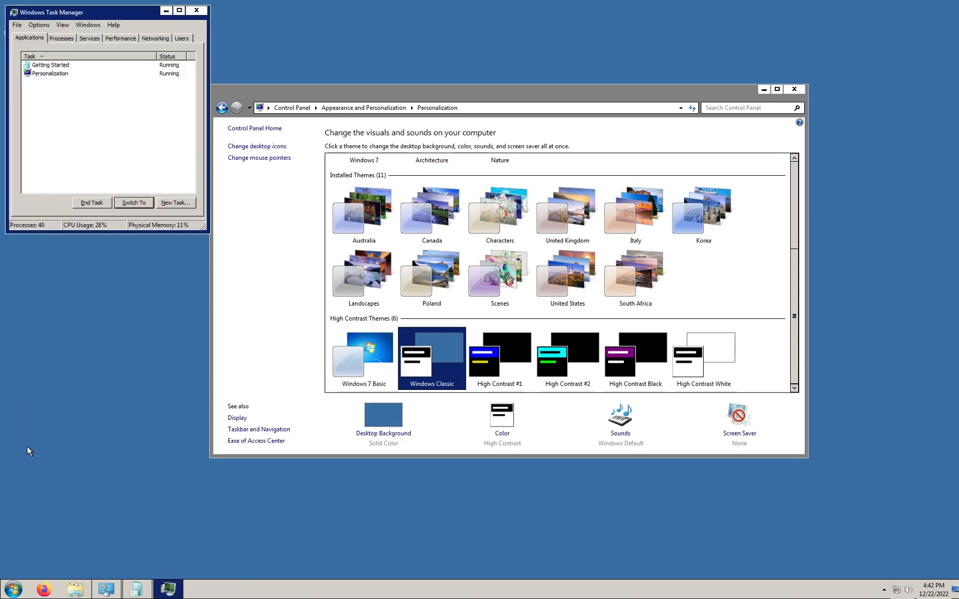
left_click_drag(87, 17, 221, 201)
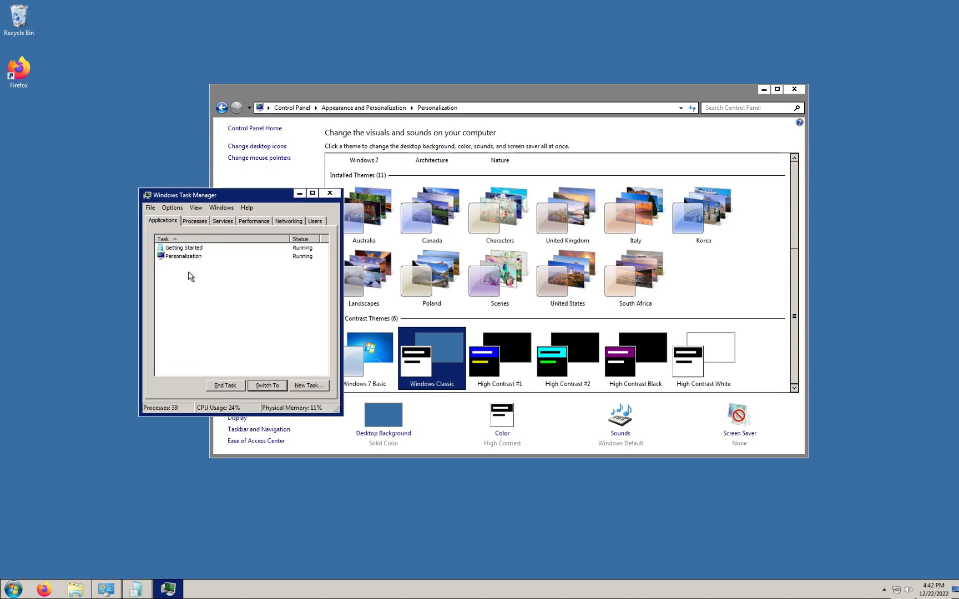
left_click(300, 193)
Search the Start menu for "reso" and open Resource Monitor
left_click(13, 589)
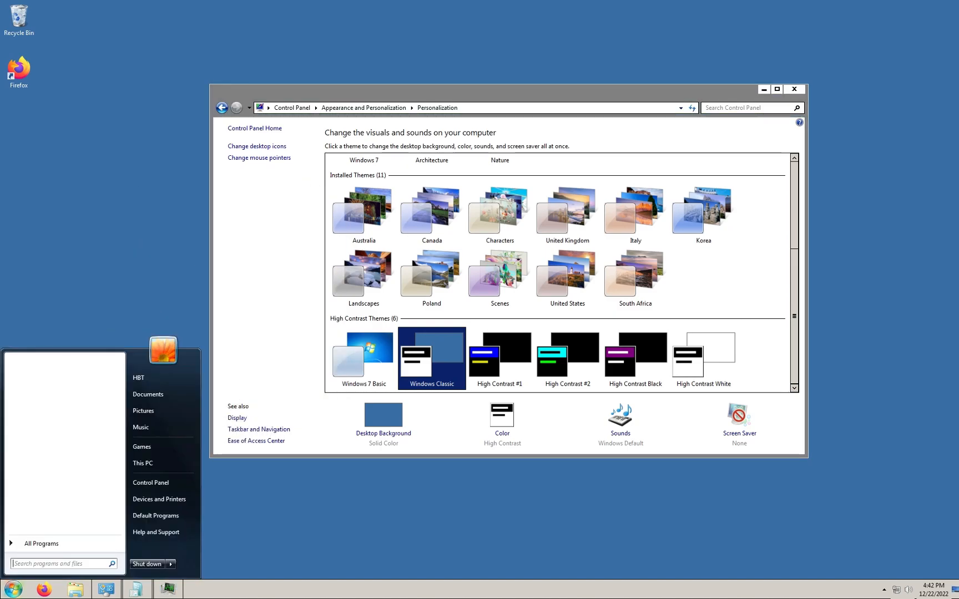
type("re")
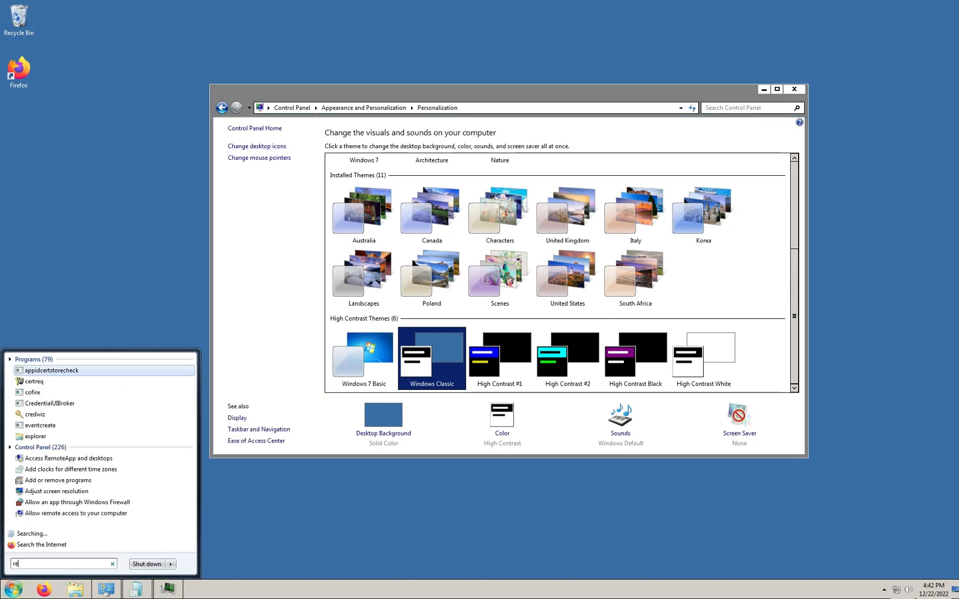
type("sor")
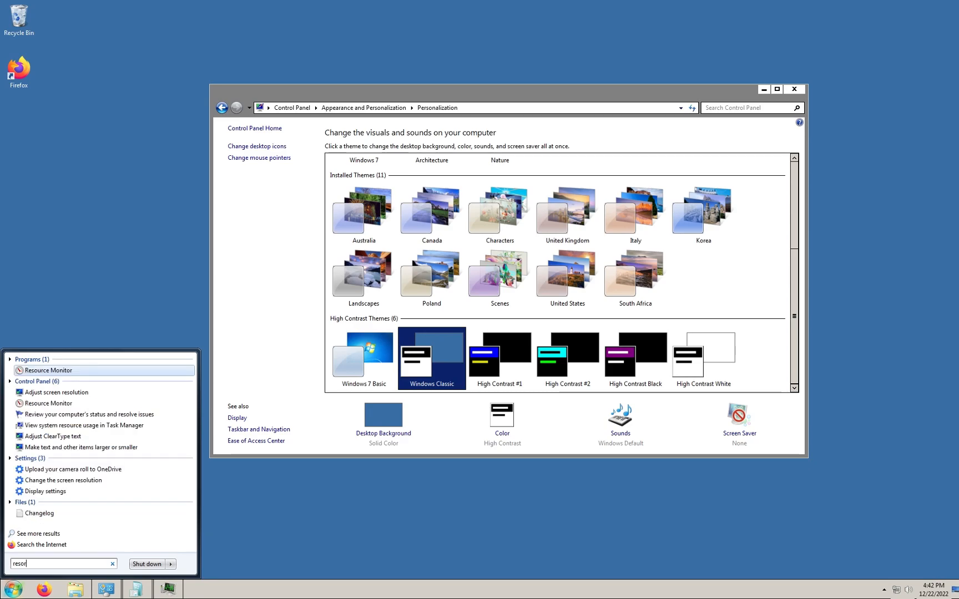
key("BackSpace")
type("u")
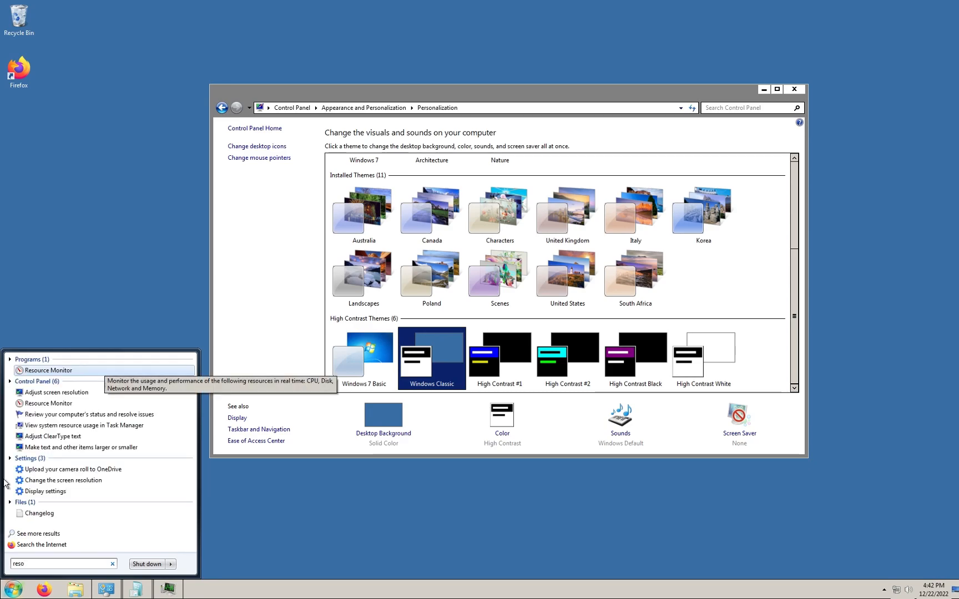
left_click(84, 367)
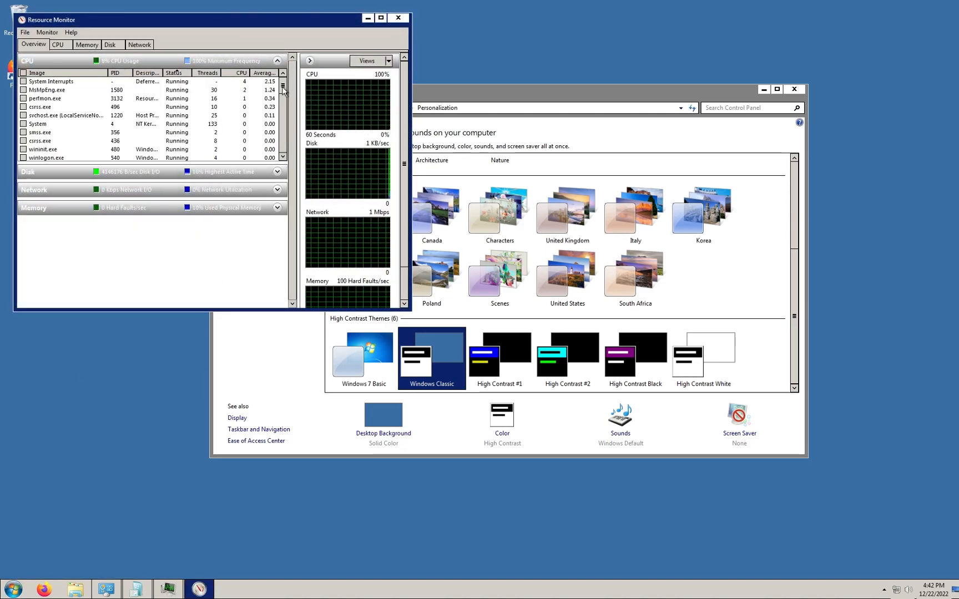
Sort the CPU processes by image name and suspend the winlogon.exe process
scroll(283, 100, "down", 3)
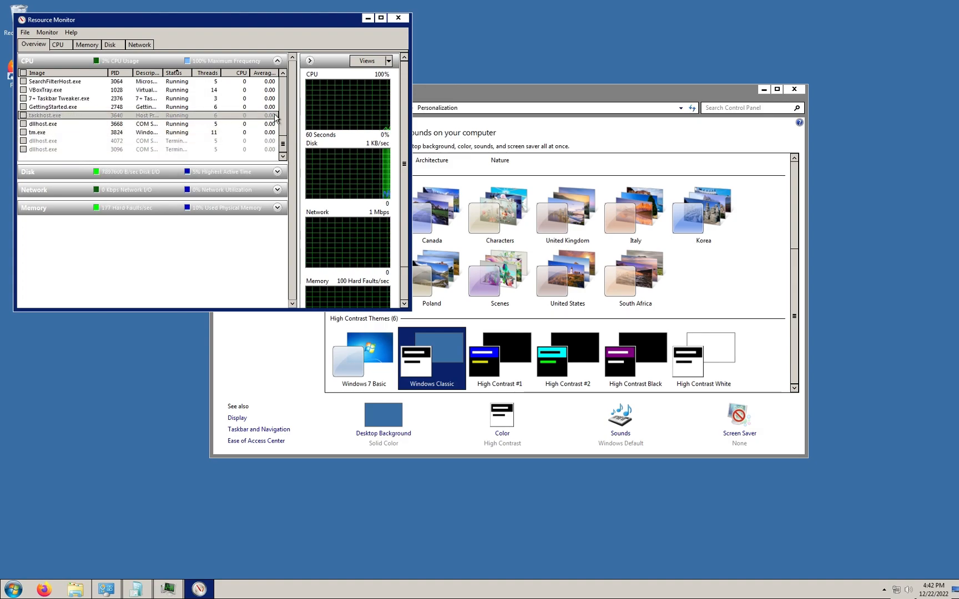
left_click(55, 74)
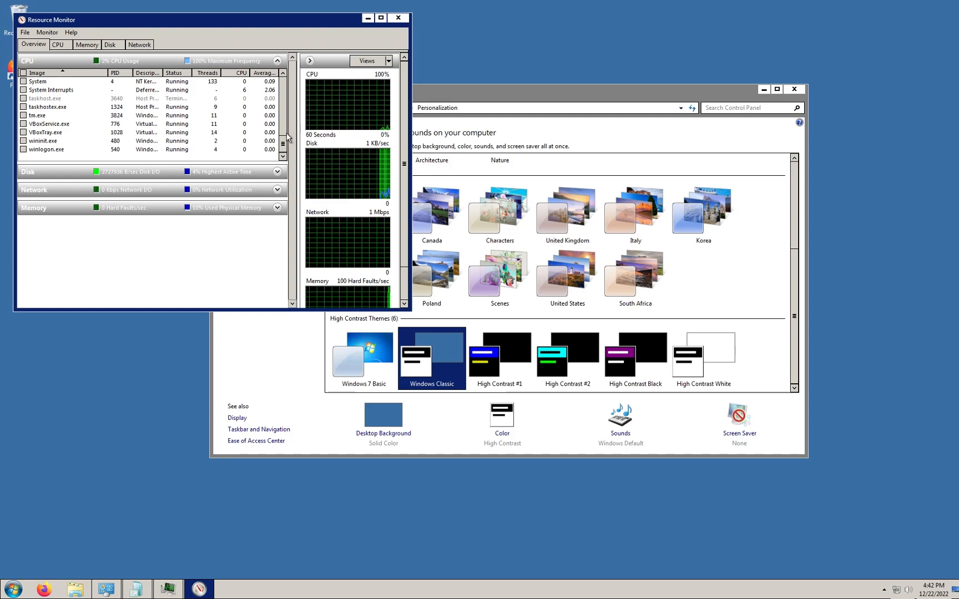
right_click(134, 149)
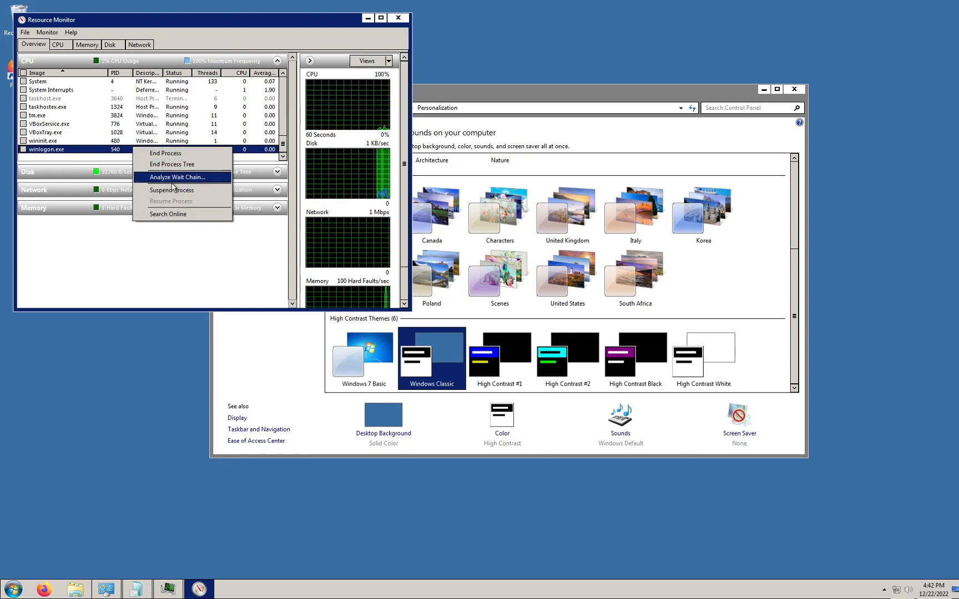
left_click(169, 189)
left_click(494, 310)
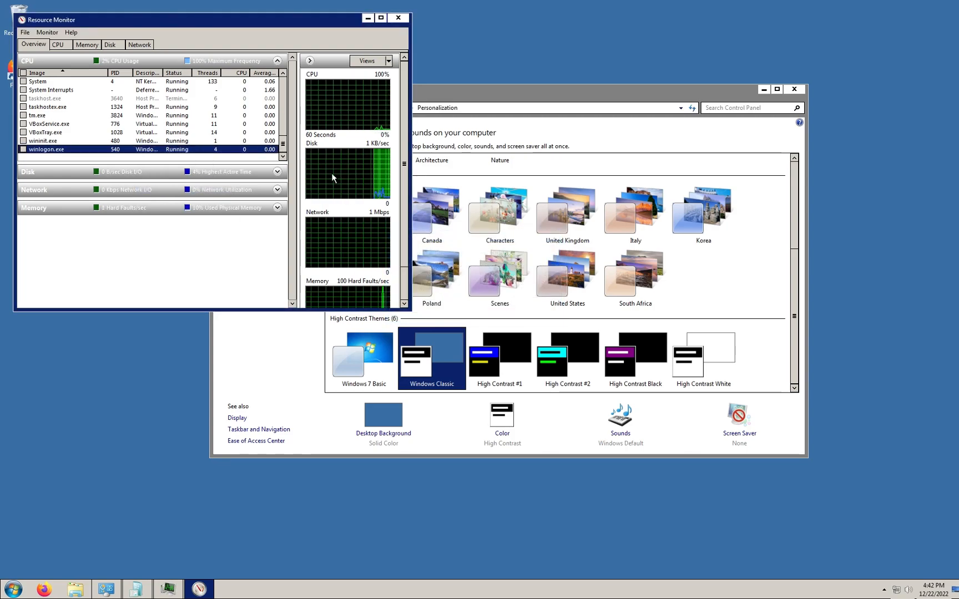
End the dwm.exe process and move the Resource Monitor window to check its frame without desktop composition
scroll(166, 147, "up", 7)
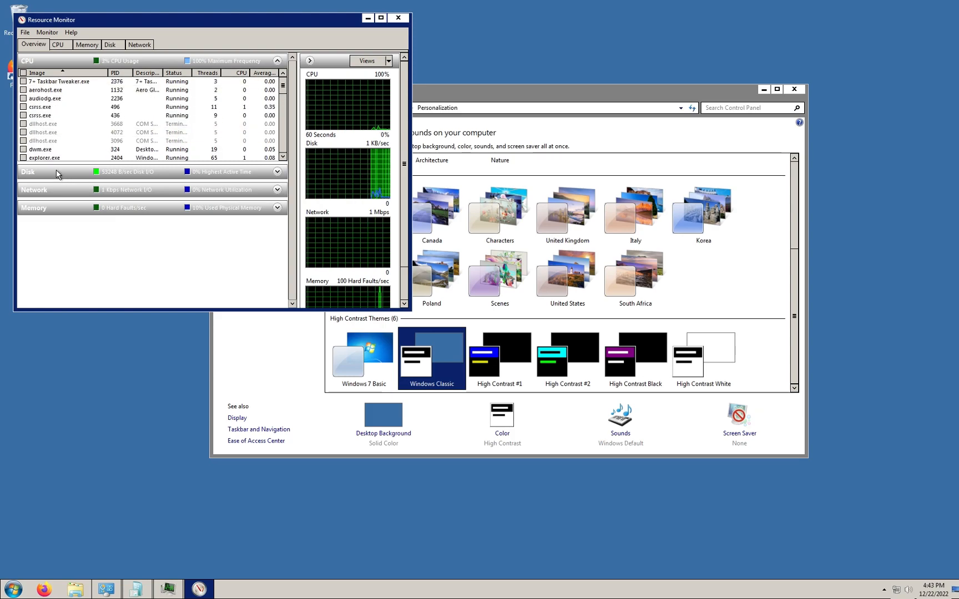
left_click(52, 150)
right_click(53, 150)
left_click(83, 156)
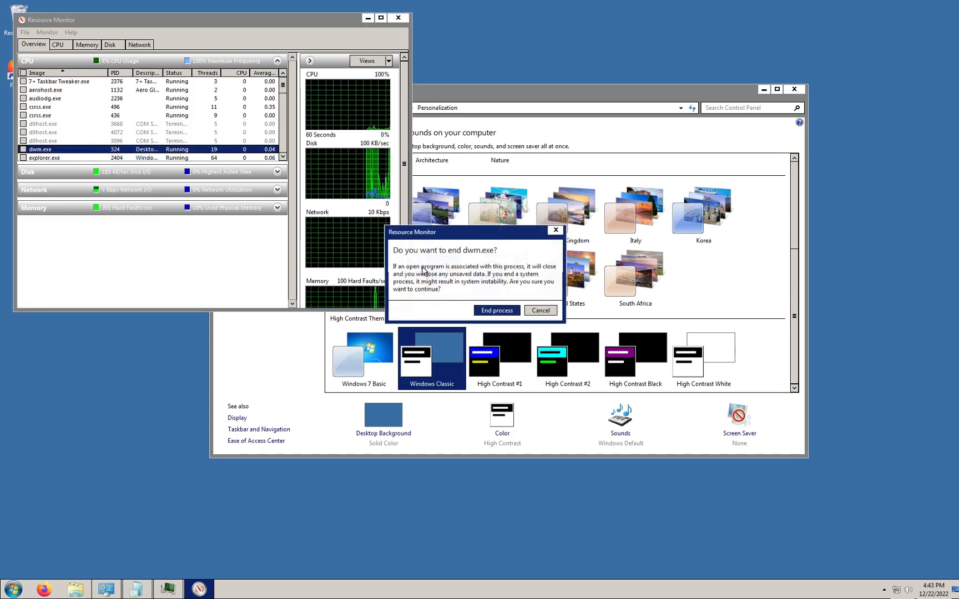
left_click(498, 311)
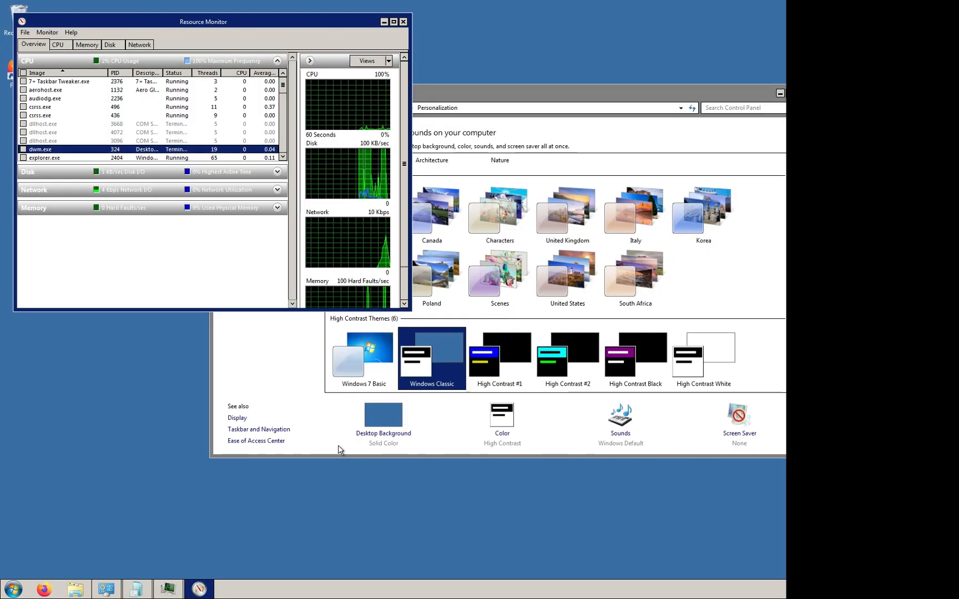
left_click_drag(243, 21, 352, 39)
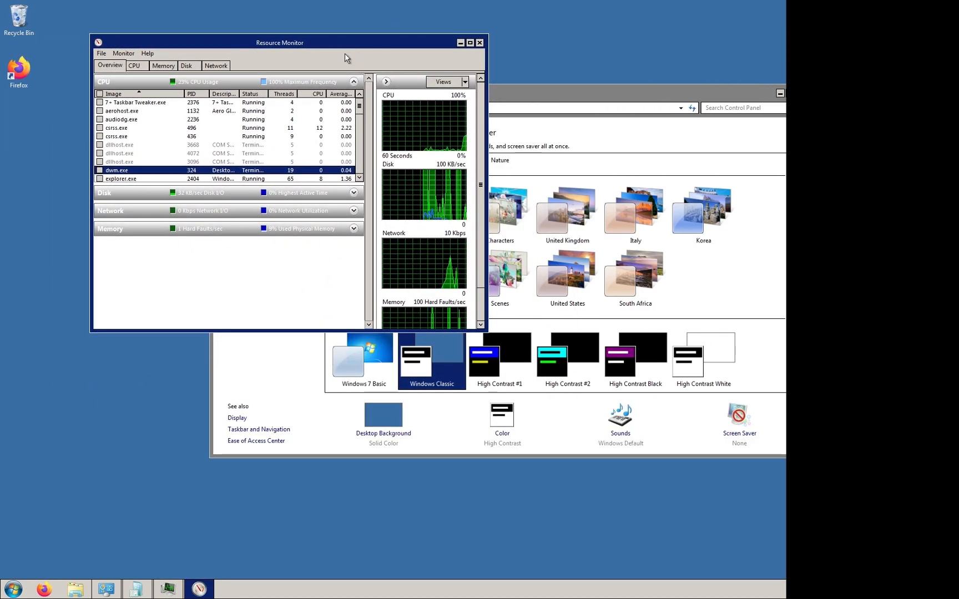
Resume the suspended winlogon.exe process in the CPU process list
scroll(222, 138, "down", 8)
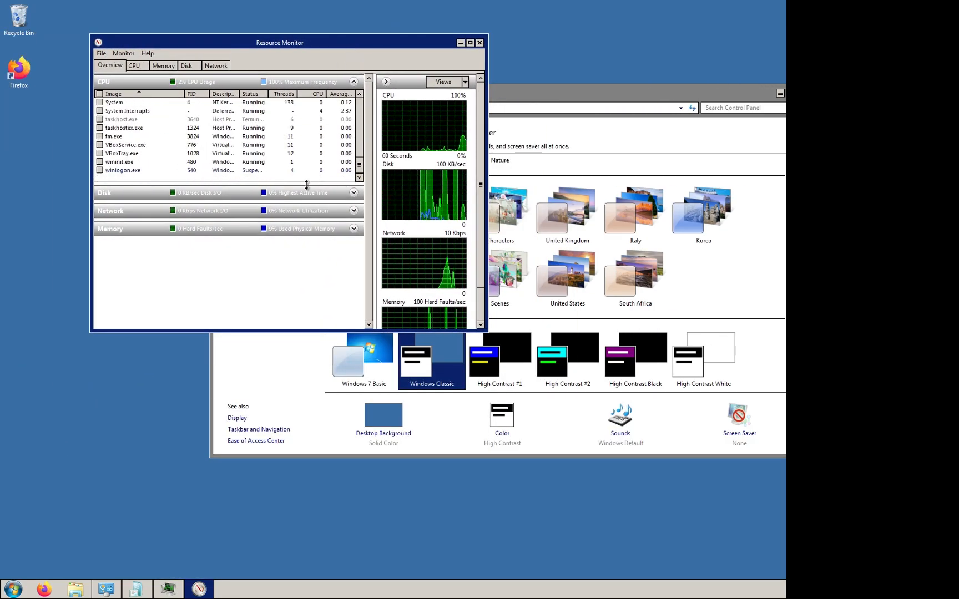
left_click(147, 171)
right_click(146, 171)
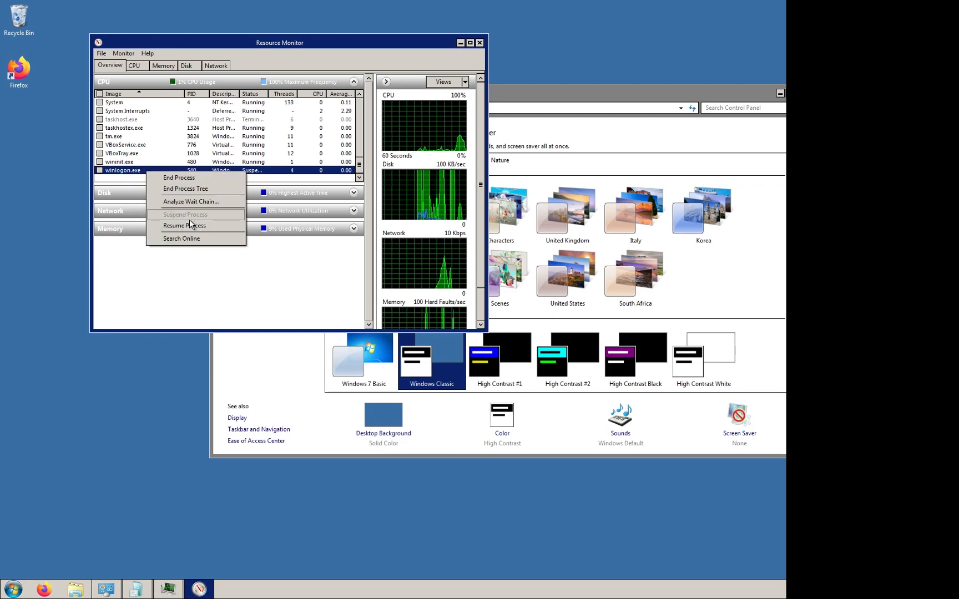
left_click(210, 225)
left_click(491, 303)
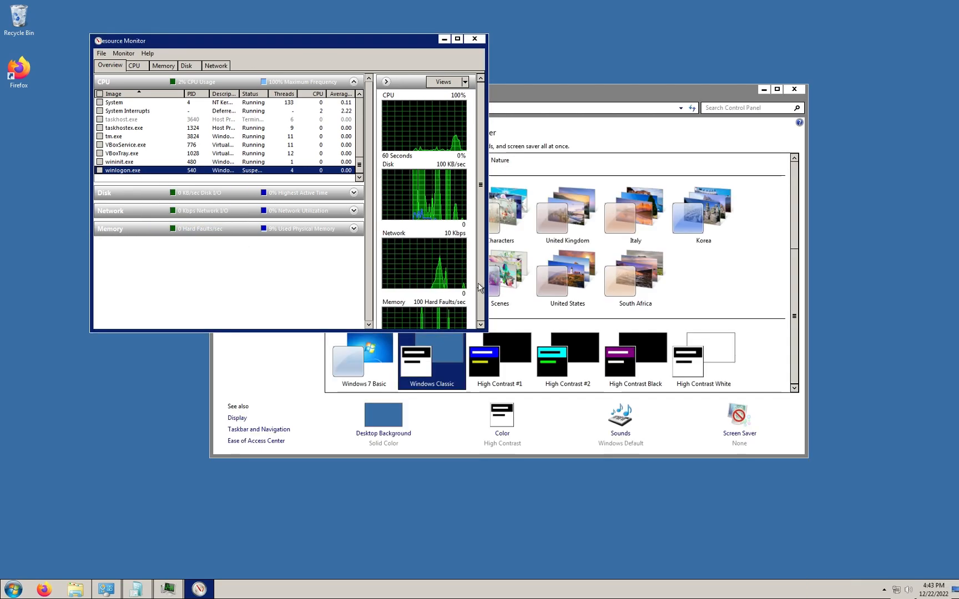
Minimize Resource Monitor, apply the installed Canada theme, and minimize the Personalization window
left_click(460, 42)
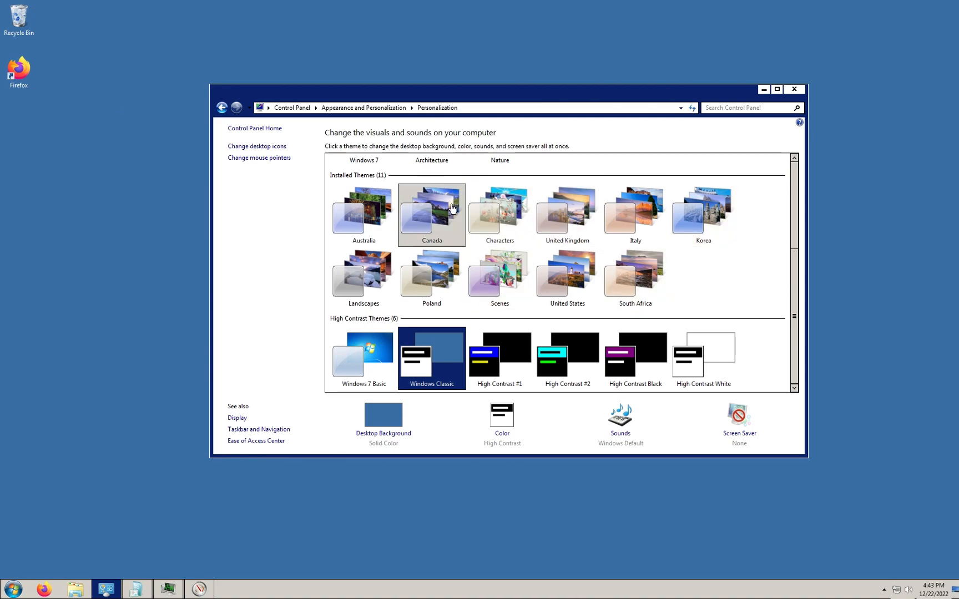
left_click(425, 224)
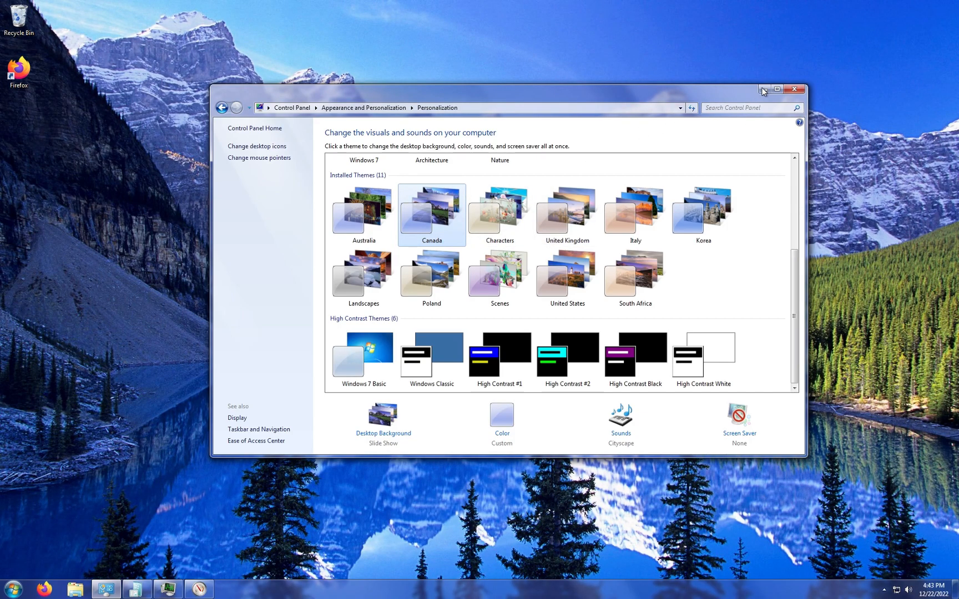
left_click(763, 90)
Advance the desktop slide show by three backgrounds
right_click(517, 232)
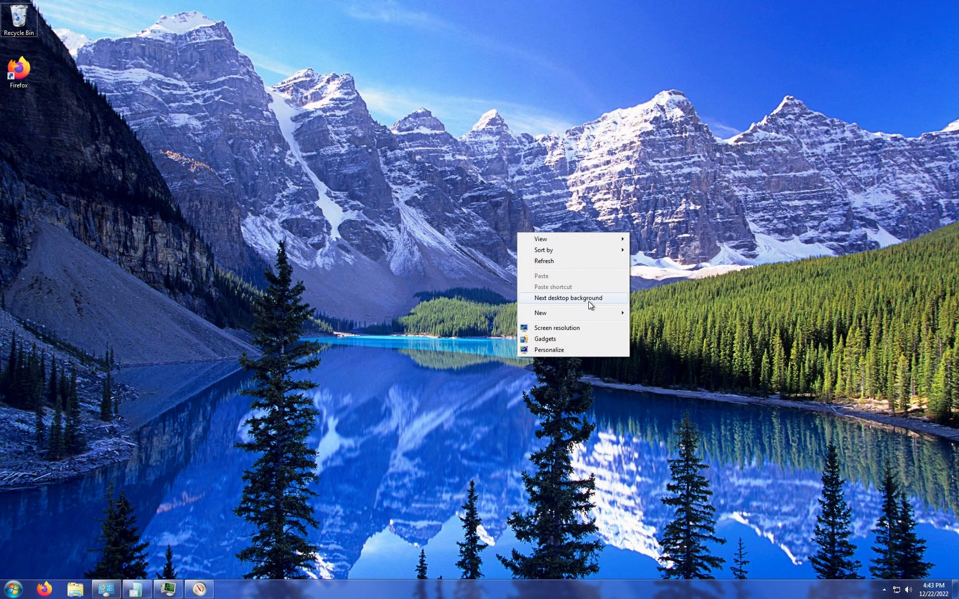
left_click(589, 299)
right_click(477, 238)
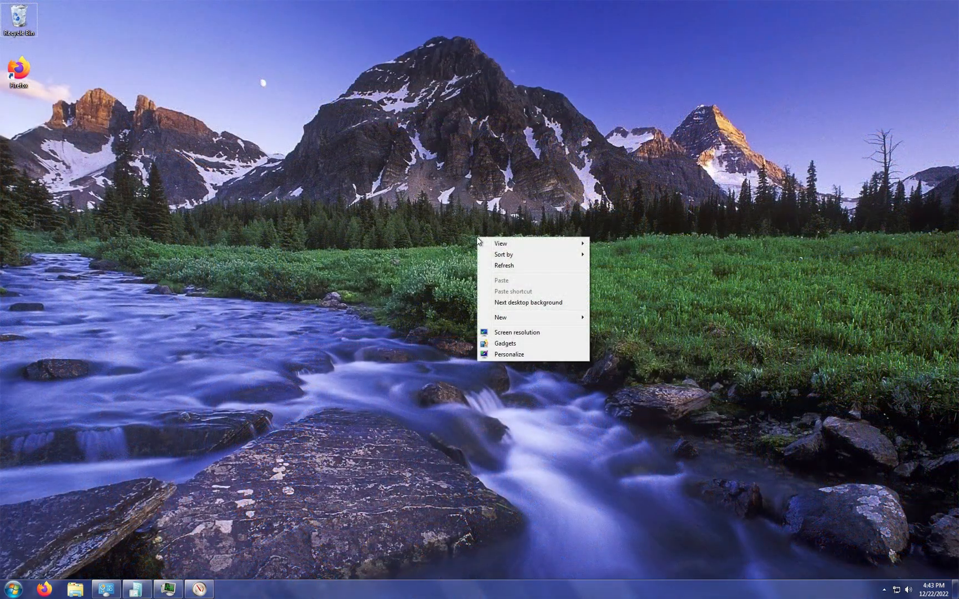
left_click(530, 302)
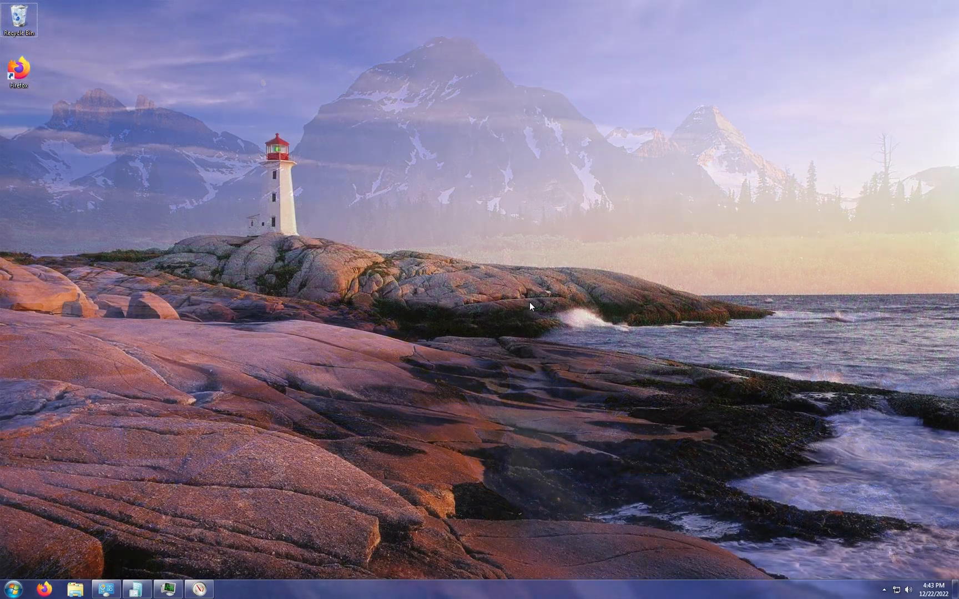
right_click(529, 301)
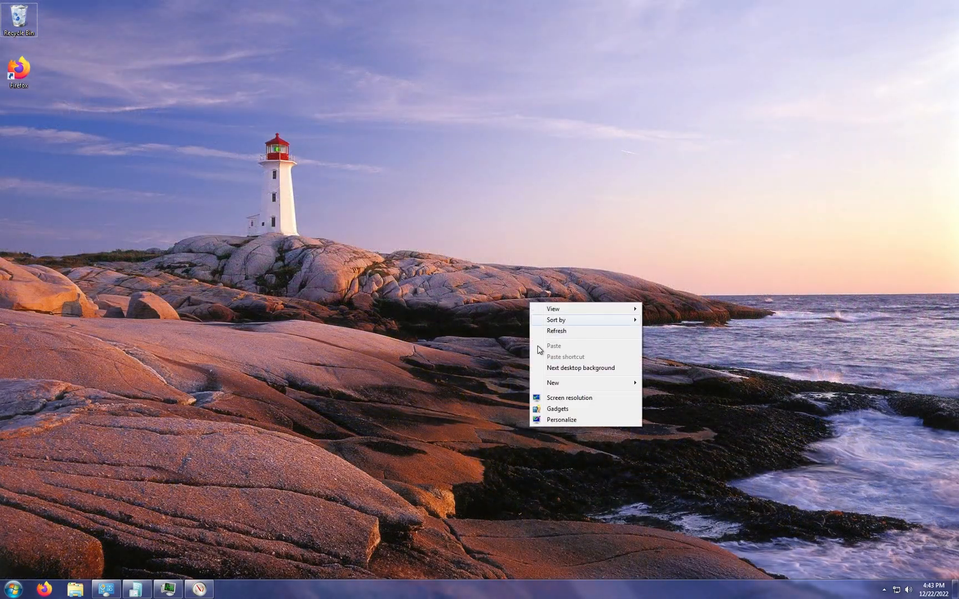
left_click(555, 368)
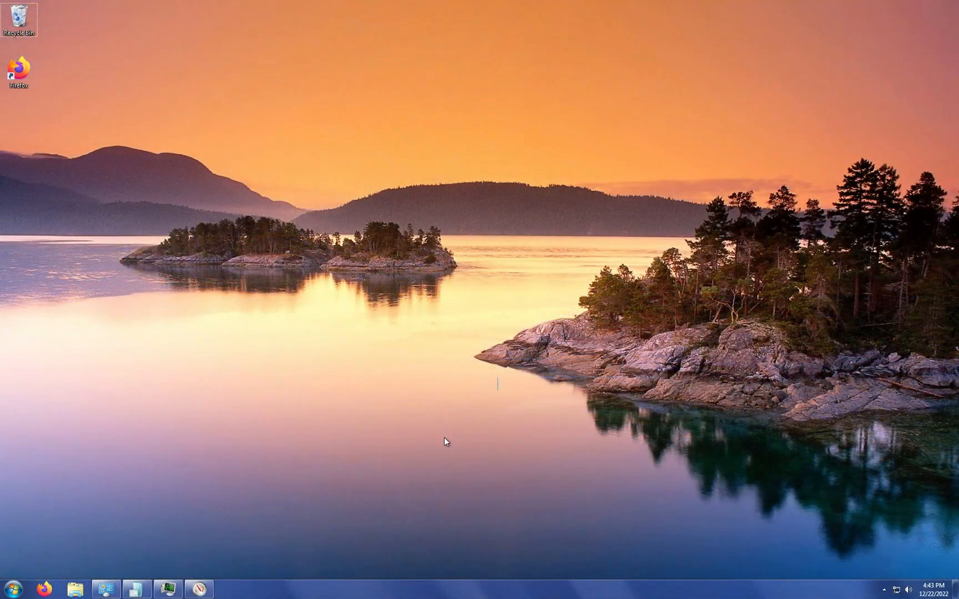
left_click_drag(497, 377, 297, 198)
left_click_drag(570, 177, 233, 366)
Restore the Personalization window, switch to the Unsaved Theme, and reapply the installed Canada theme
left_click(99, 594)
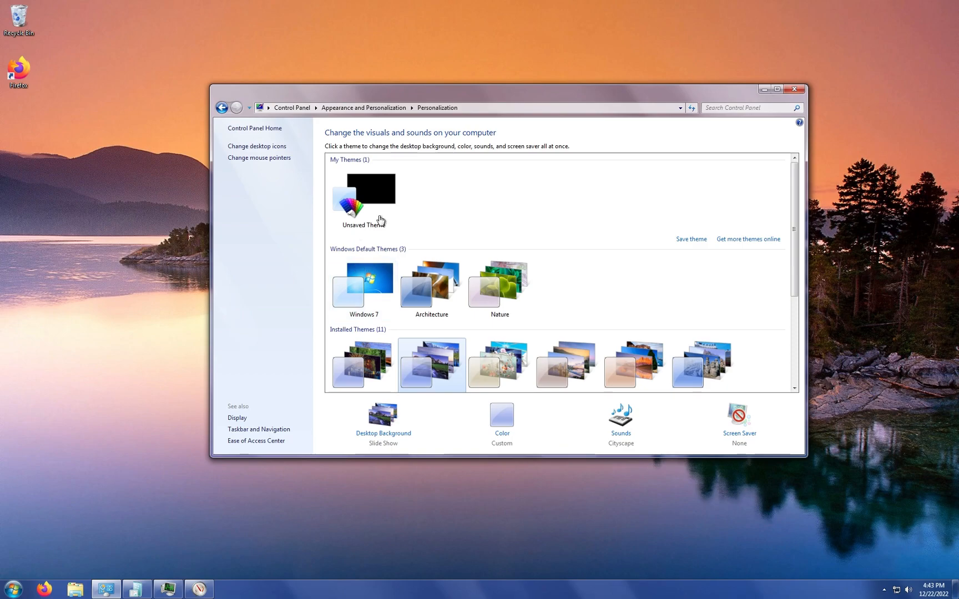
left_click(351, 191)
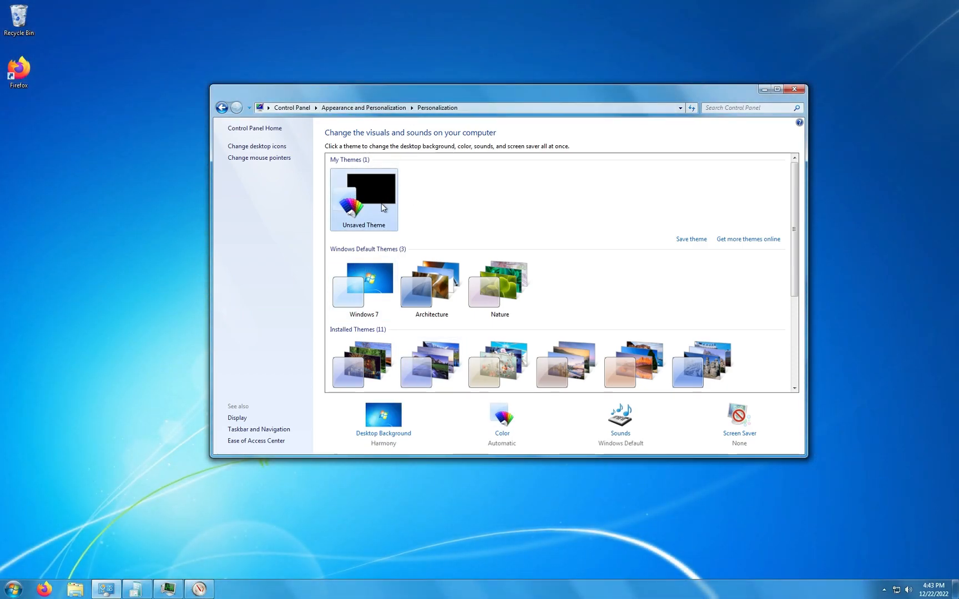
left_click(460, 360)
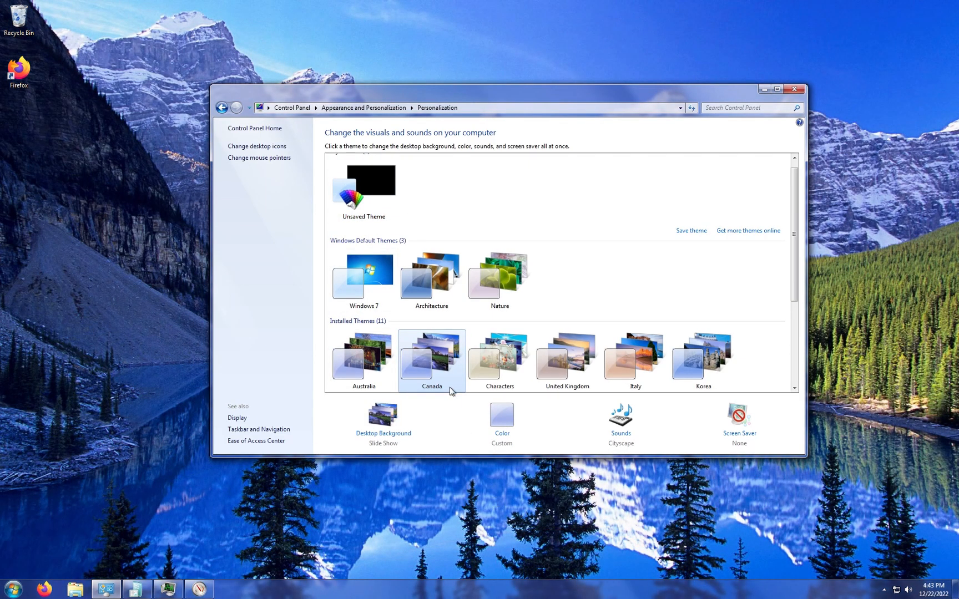
Set the orange sunset lake picture from the Canada wallpapers as the only desktop background, save the change, and close the window
left_click(387, 436)
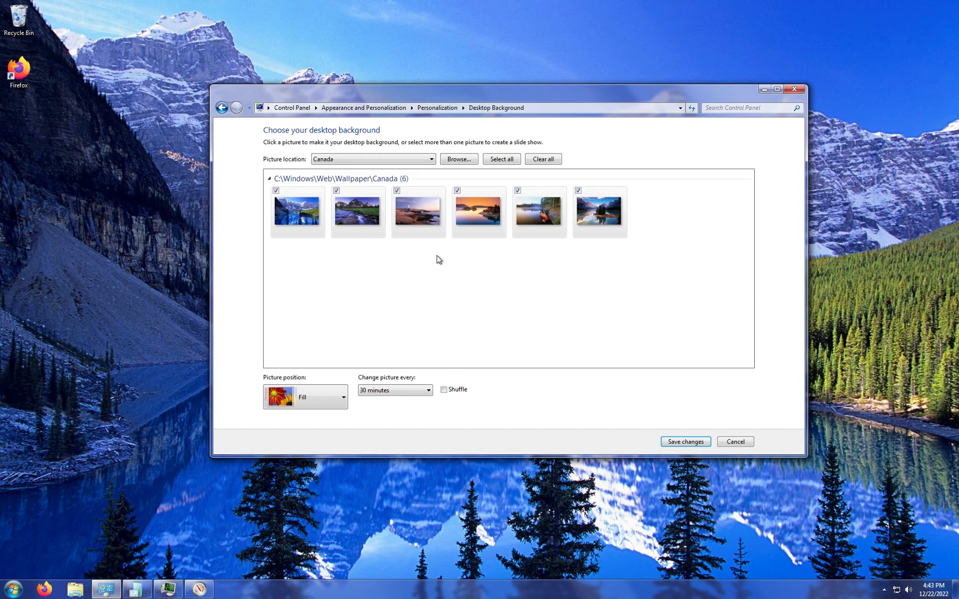
left_click(298, 208)
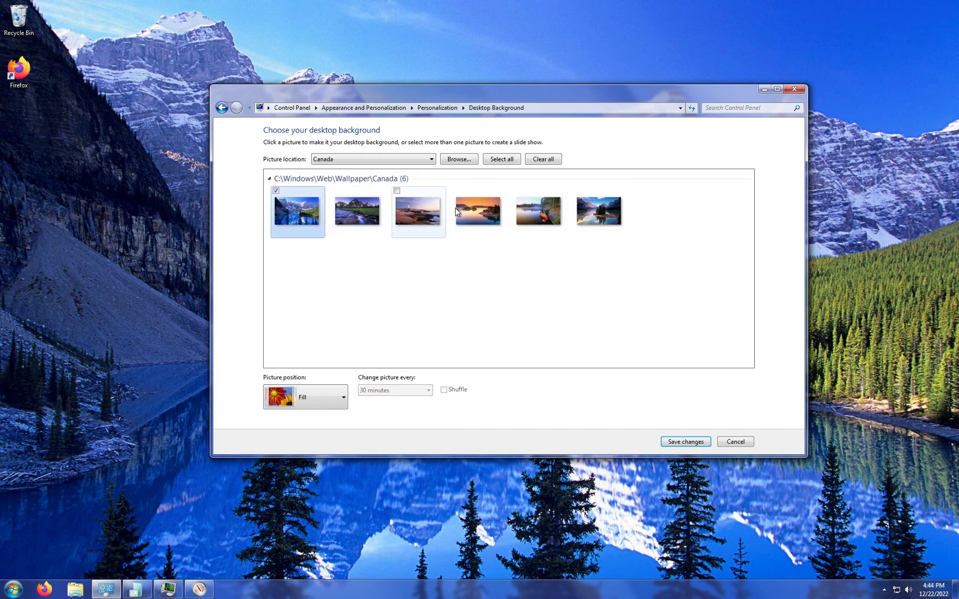
left_click(497, 209)
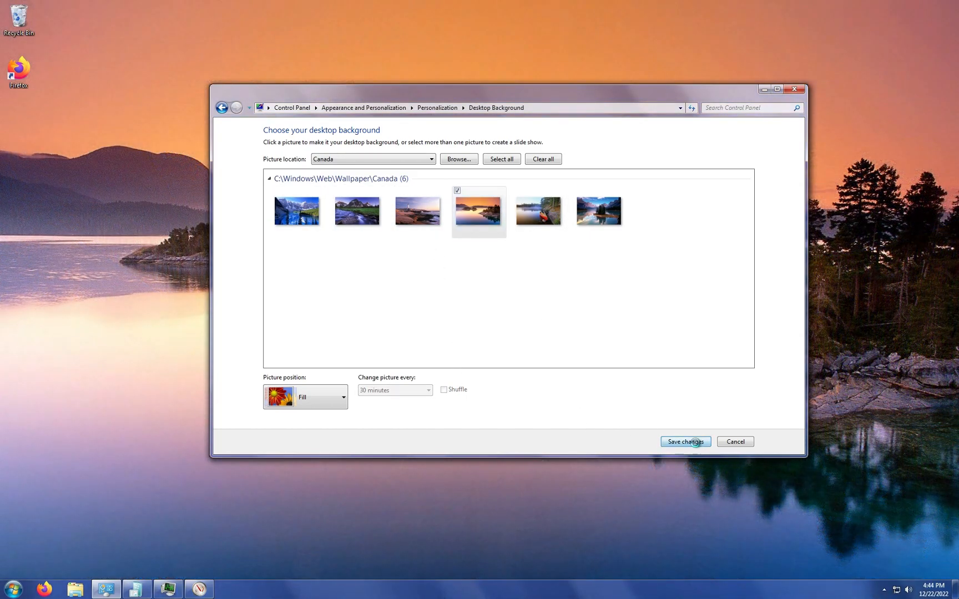
left_click(698, 444)
left_click(794, 89)
left_click_drag(797, 87, 395, 428)
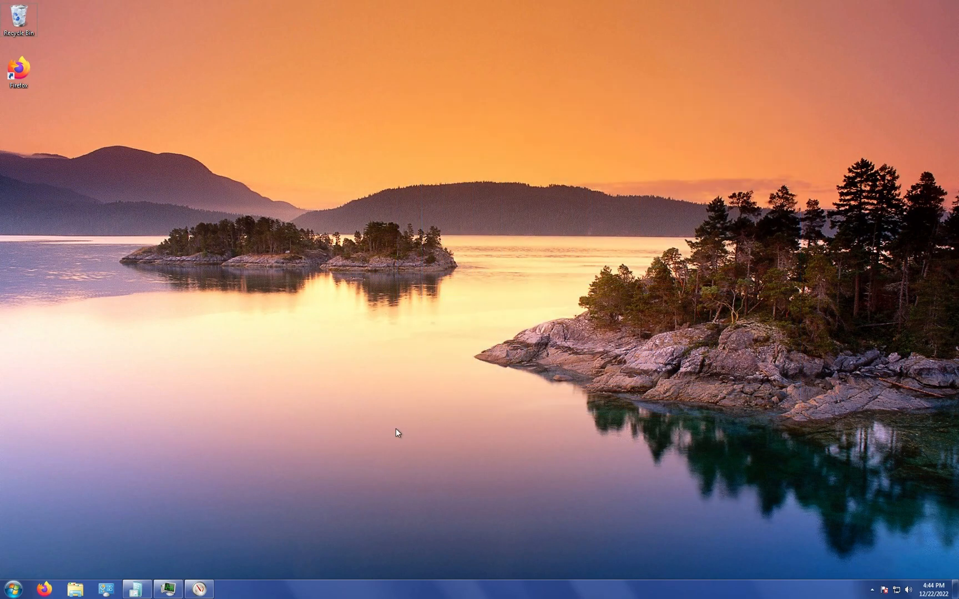
Bring up the Getting Started window to view its welcome options and minimize it again
left_click(136, 588)
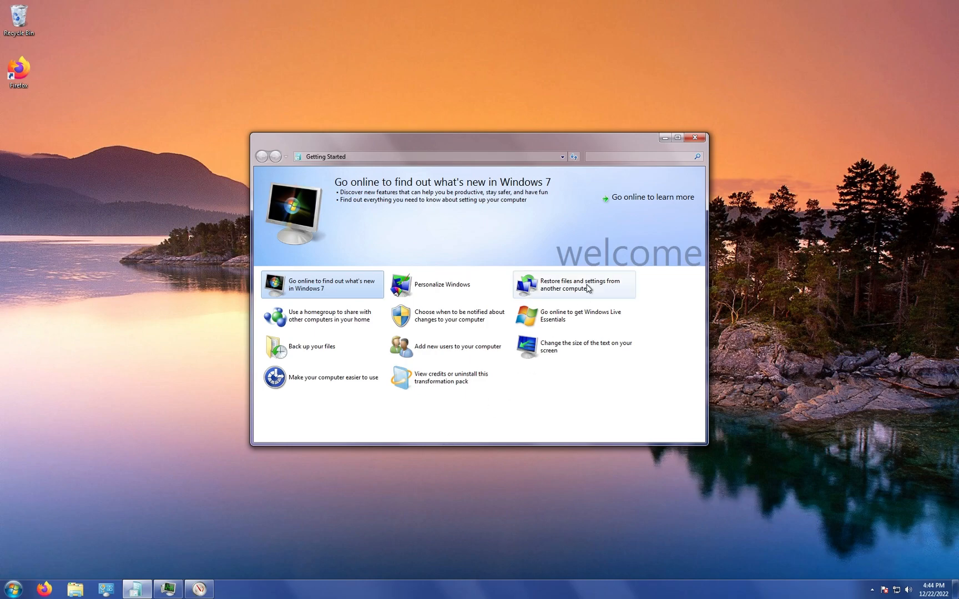
left_click(661, 141)
Bring up and dismiss the Start button's context menus several times to compare the system quick menu with the Open-Shell one
right_click(13, 590)
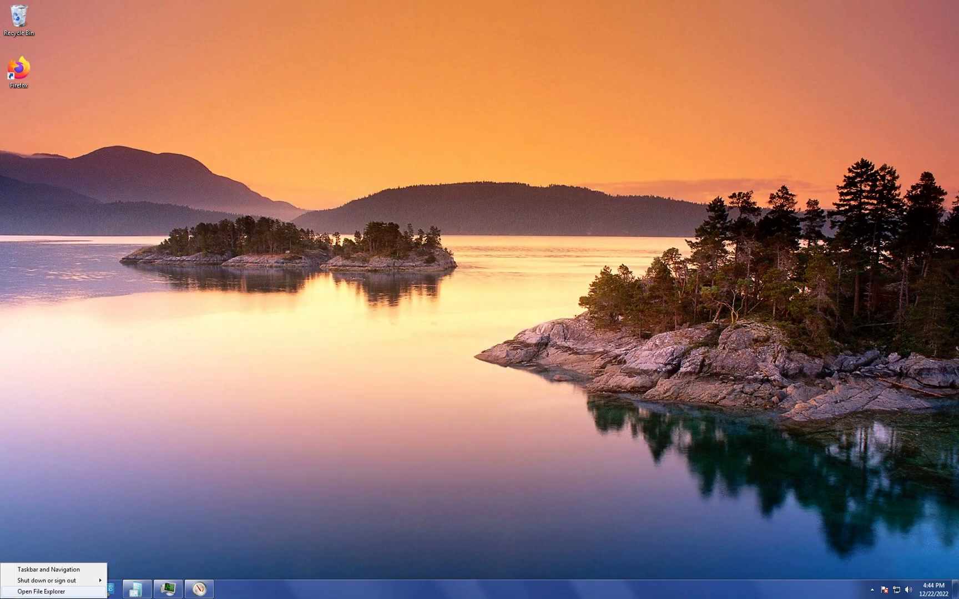
left_click(25, 514)
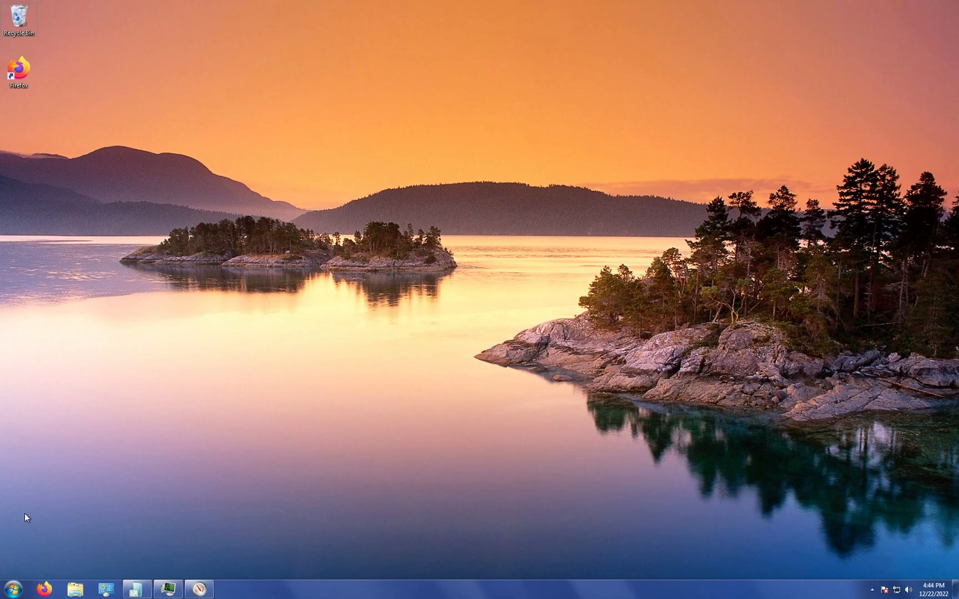
right_click(13, 588)
left_click(65, 502)
right_click(13, 589)
left_click(130, 435)
key("super+x")
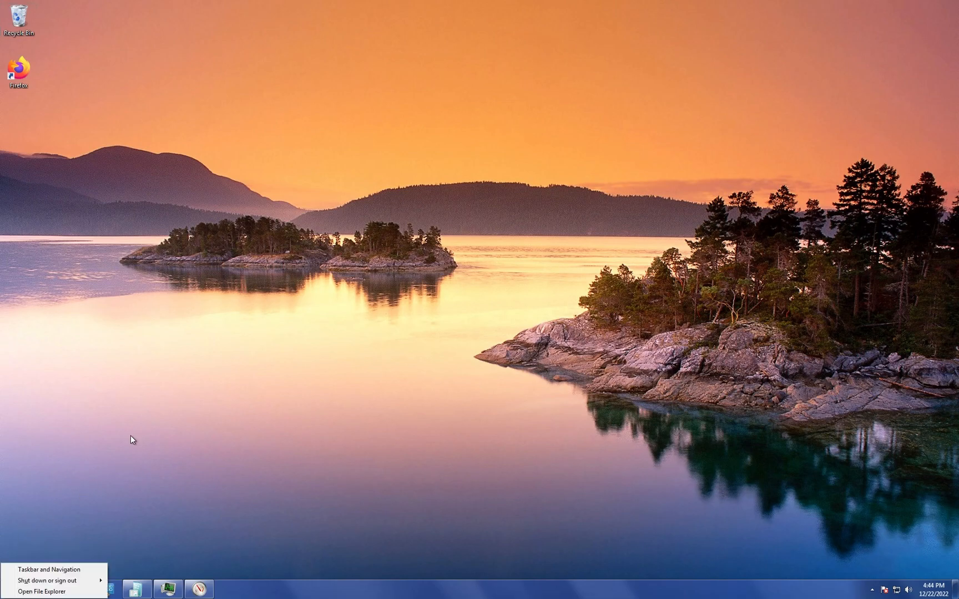
left_click(133, 436)
right_click(18, 588)
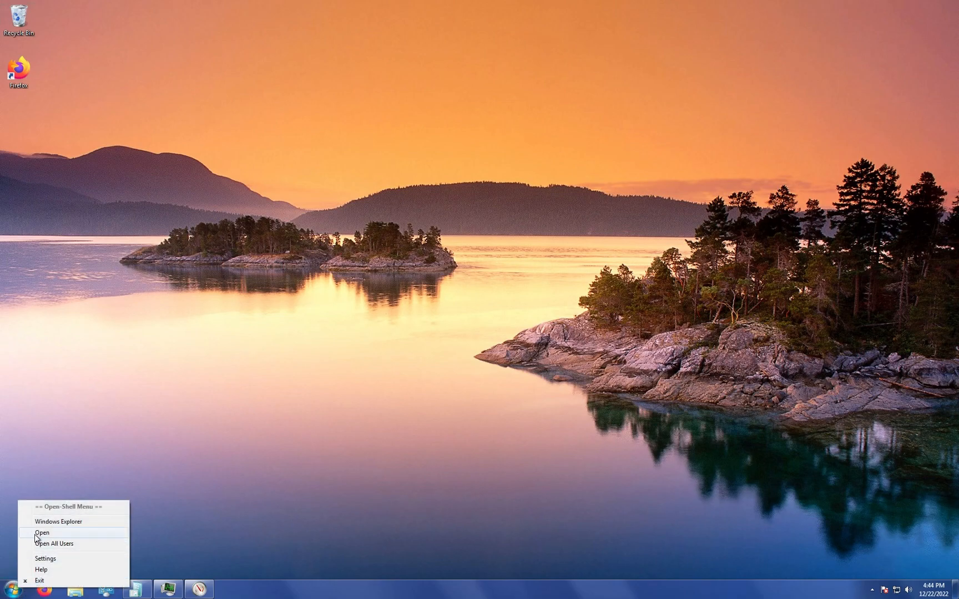
left_click(13, 420)
right_click(13, 590)
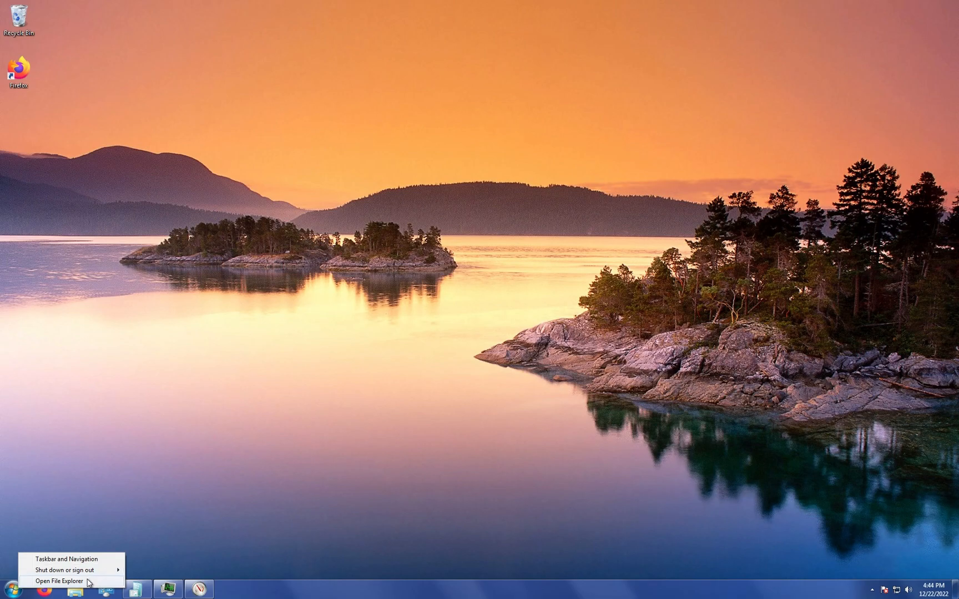
left_click(12, 589)
left_click(13, 590)
left_click(10, 592)
Open the Open-Shell Menu settings, examine the taskbar customization options, and close the settings without changes
right_click(14, 592)
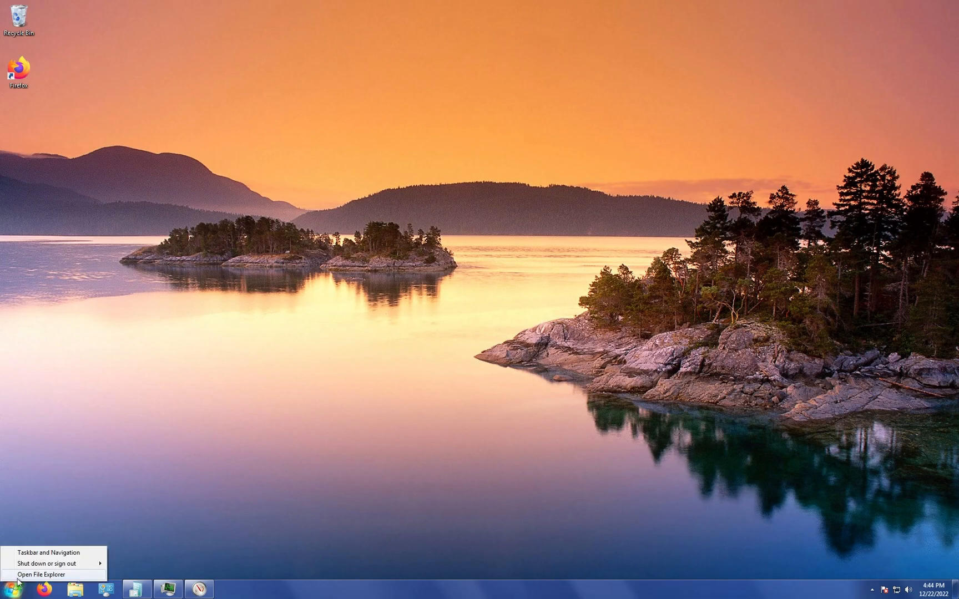
right_click(14, 593)
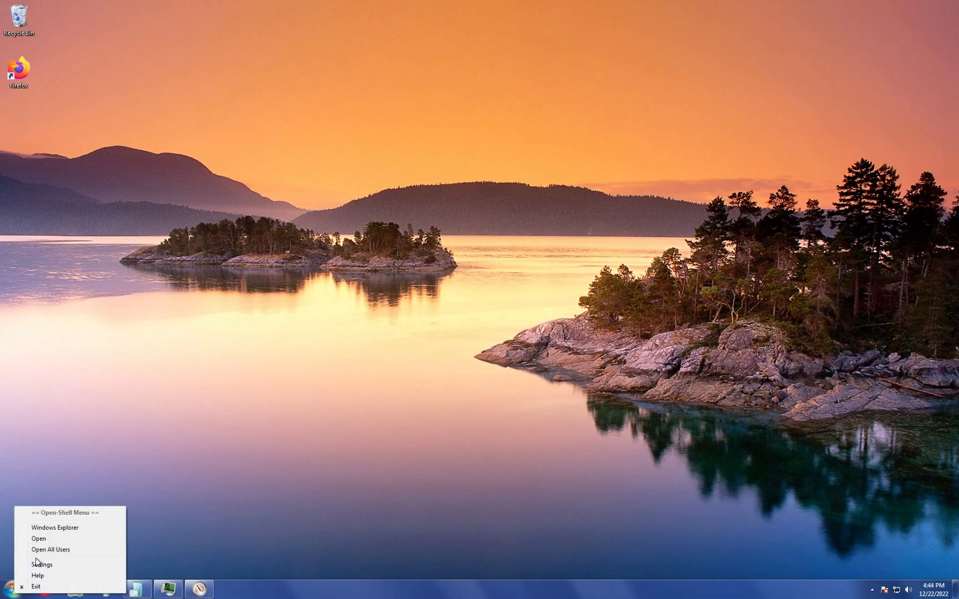
left_click(53, 561)
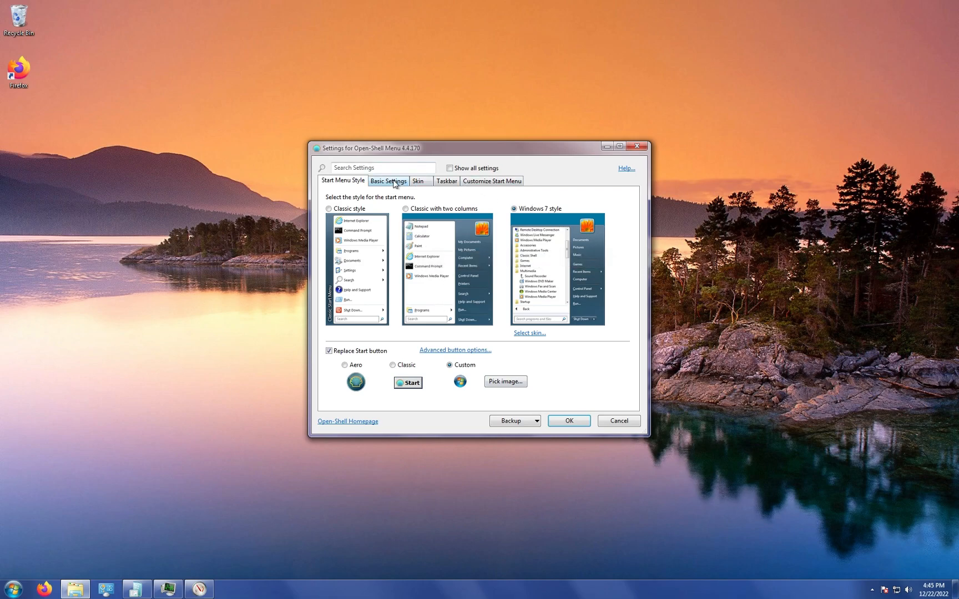
left_click(447, 182)
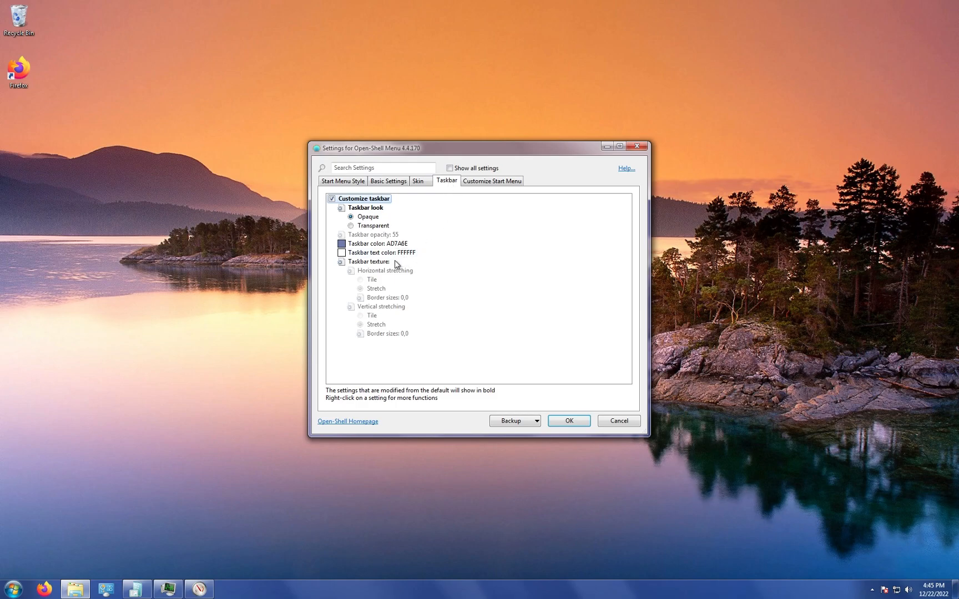
left_click(638, 147)
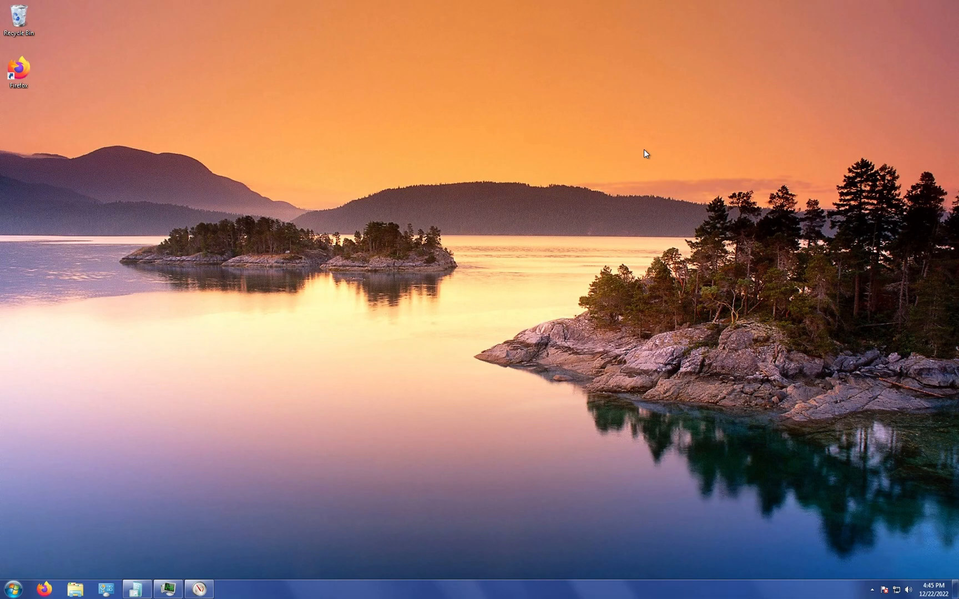
Open the Libraries window in File Explorer, move it higher on the desktop to view its frame, and minimize it
left_click(76, 590)
left_click_drag(566, 172, 602, 97)
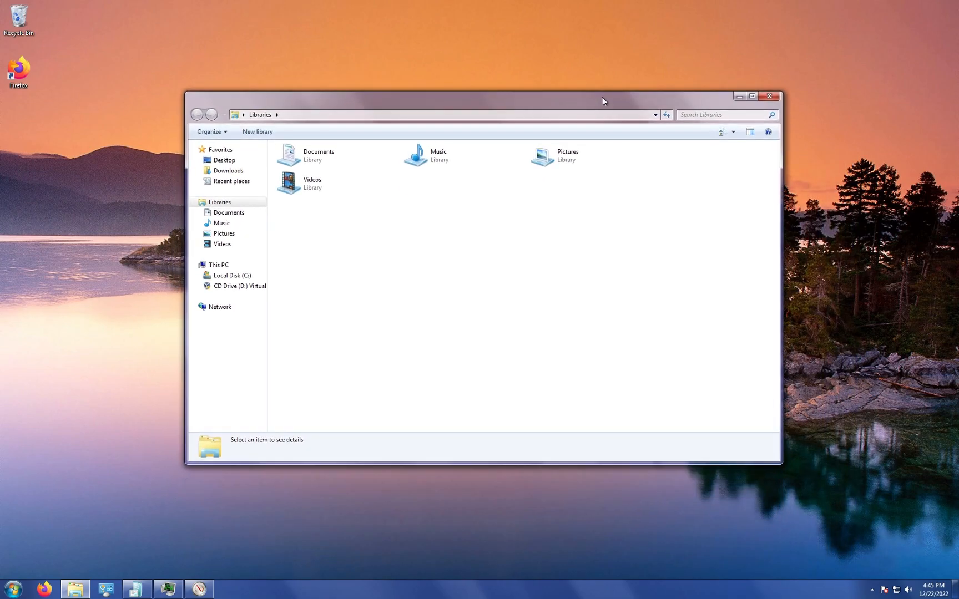
left_click(738, 96)
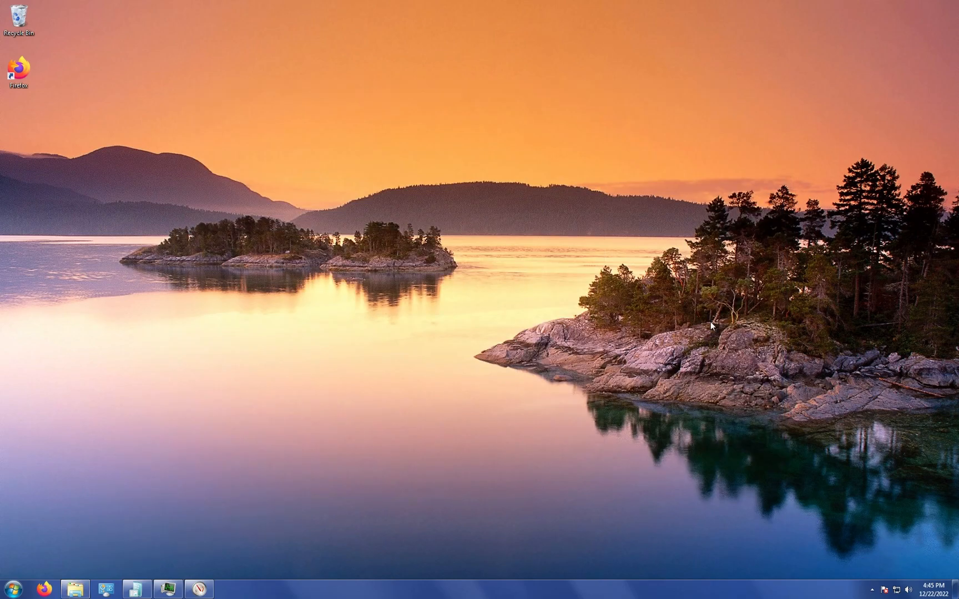